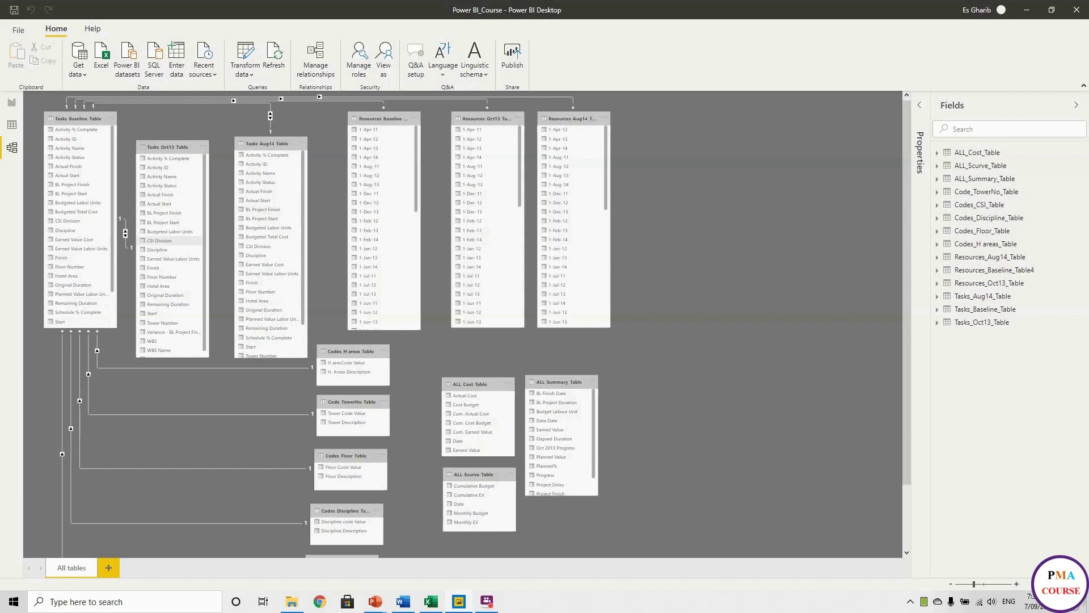
Switch from Model view to the Report view to show the blank Page 1
left_click(11, 103)
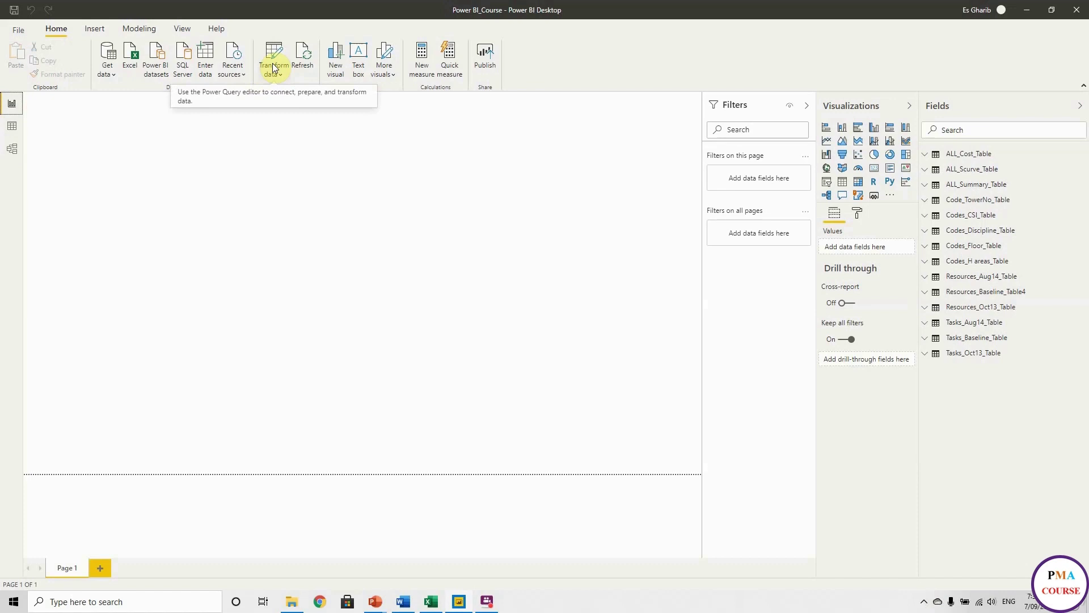
Open the Power Query Editor through Transform data and maximize its window
left_click(272, 67)
left_click(278, 52)
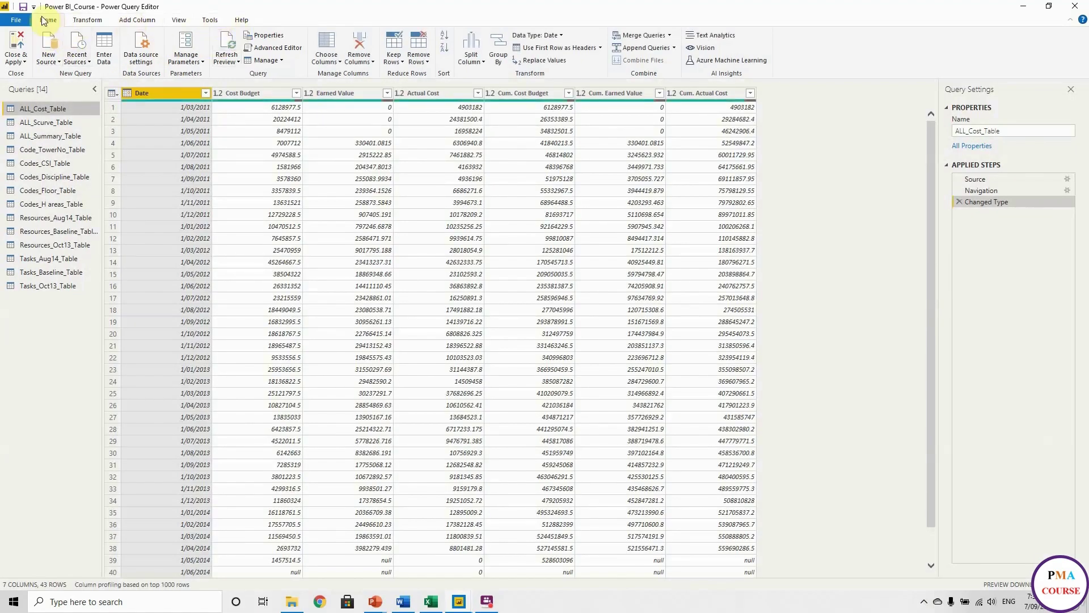
mouse_move(249, 14)
left_mouse_down()
mouse_move(216, 99)
mouse_move(260, 106)
left_mouse_up()
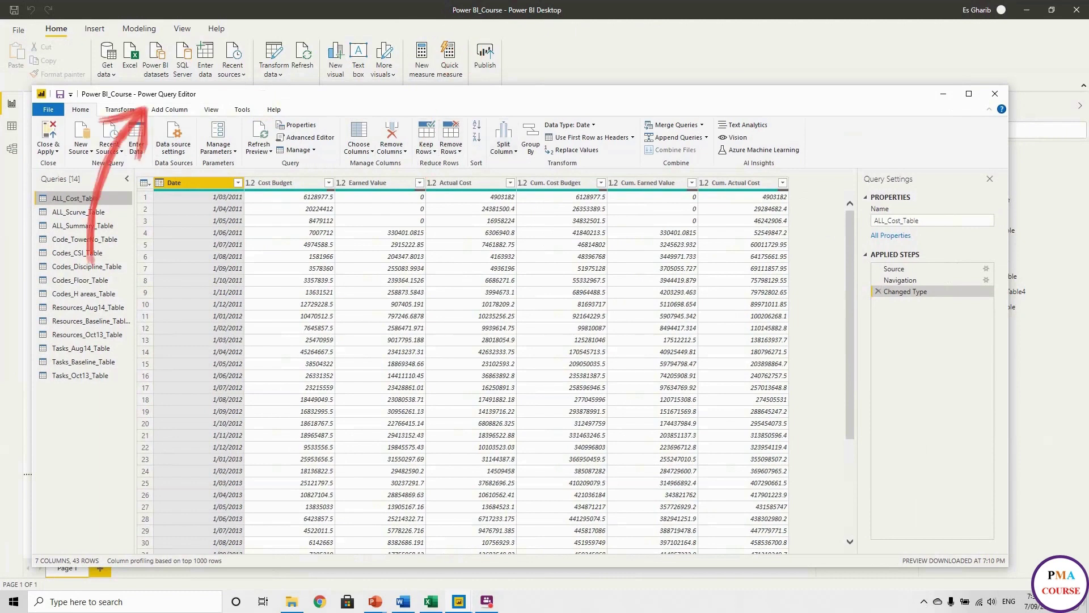
left_click(970, 95)
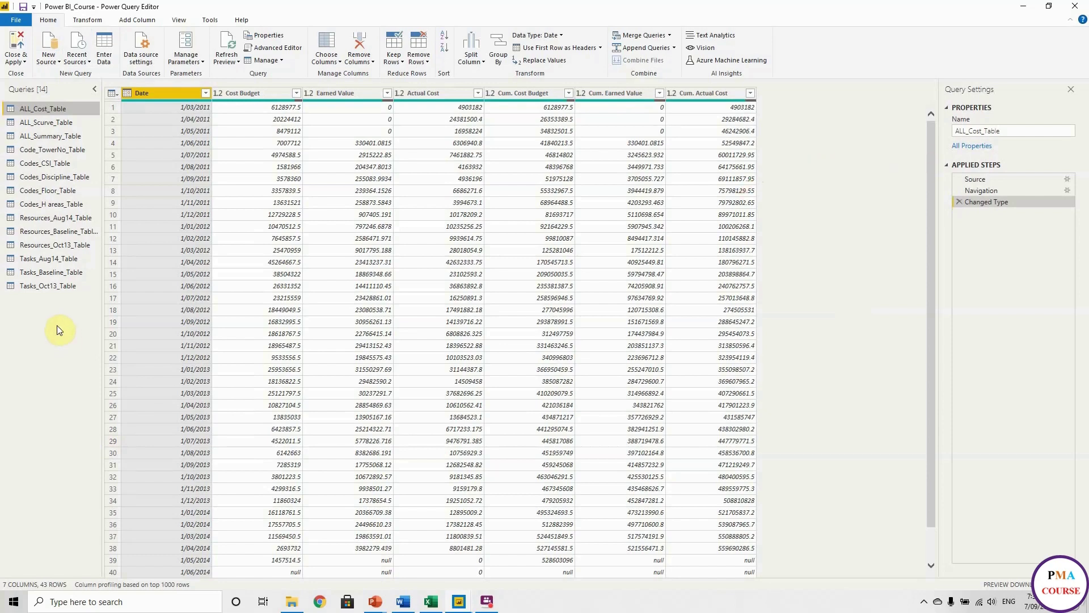
In Resources_Baseline_Table4, remove Resource ID and Activity Name, then delete that Removed Columns step
left_click(58, 234)
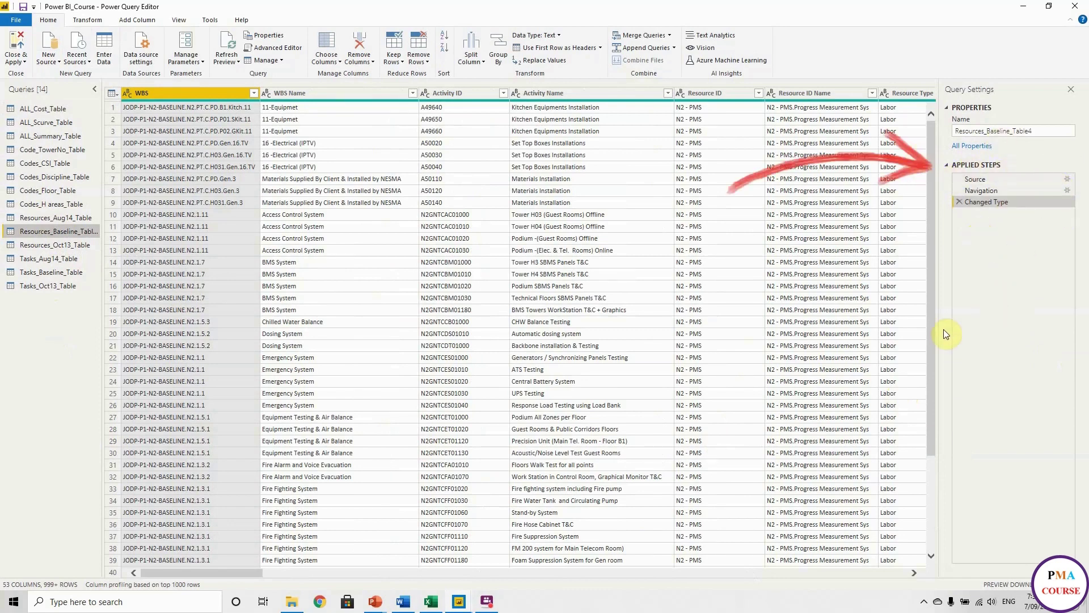
left_click(720, 94)
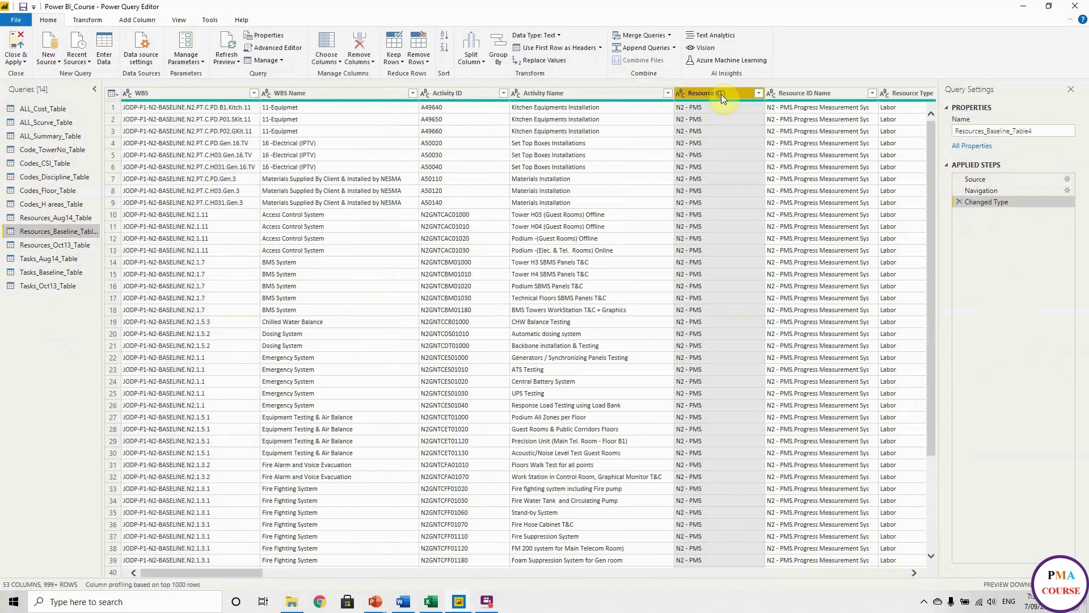
right_click(720, 94)
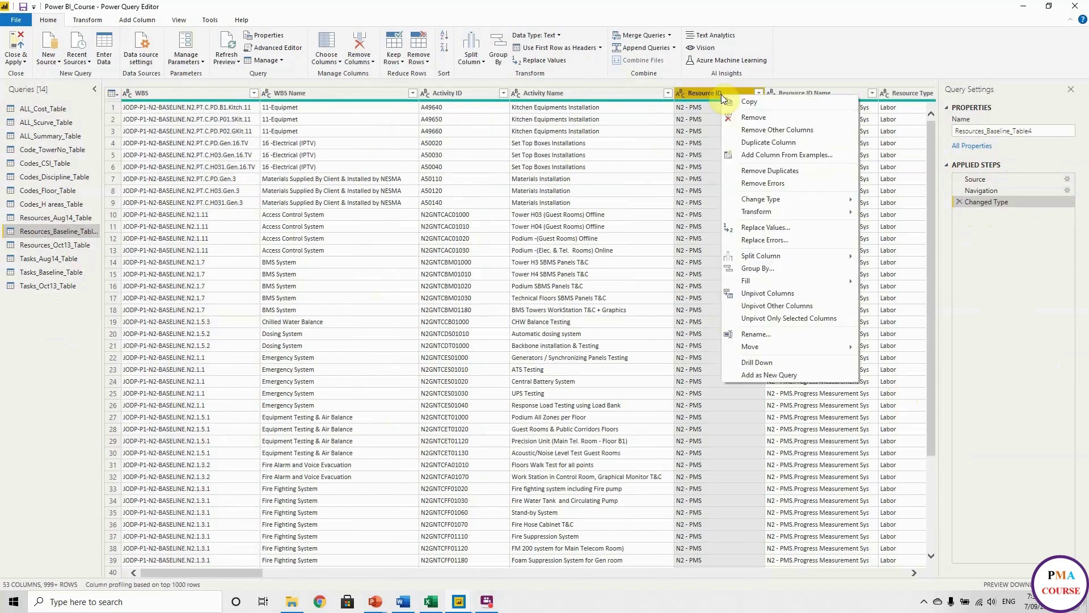
left_click(757, 117)
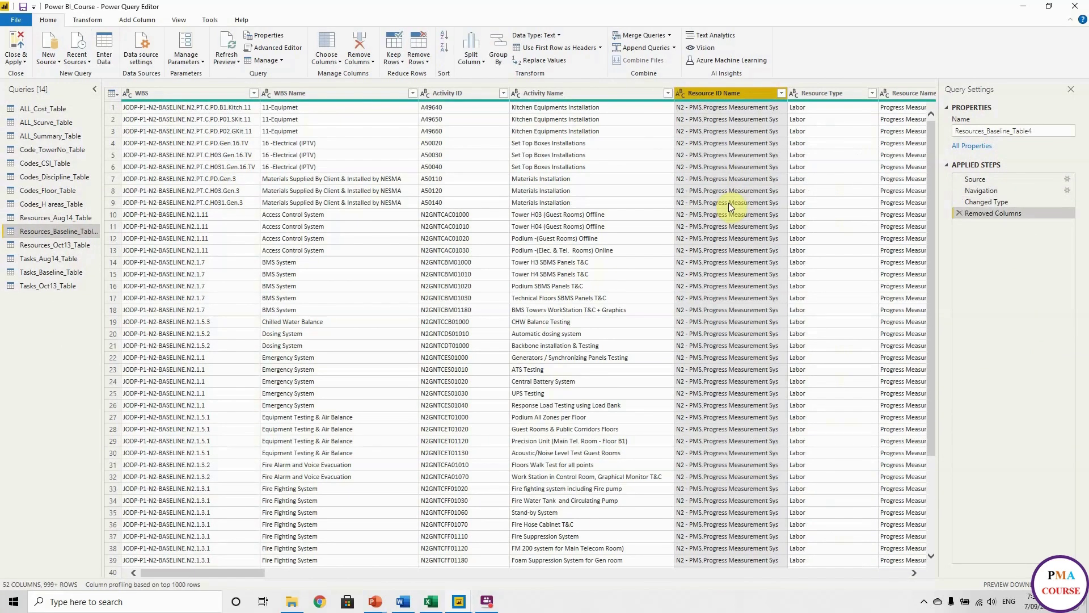
left_click(622, 95)
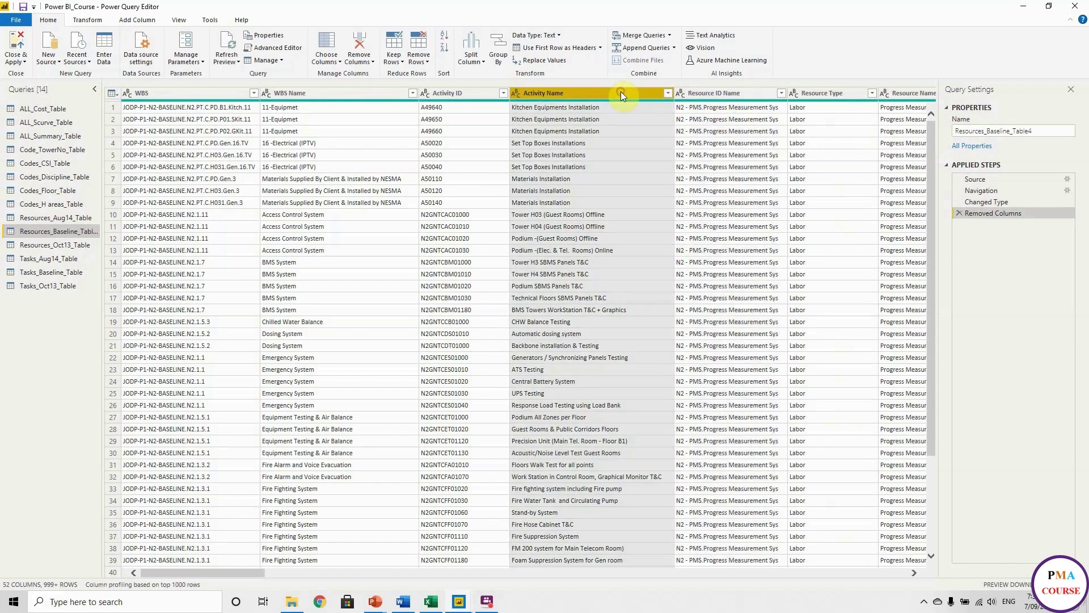
right_click(621, 94)
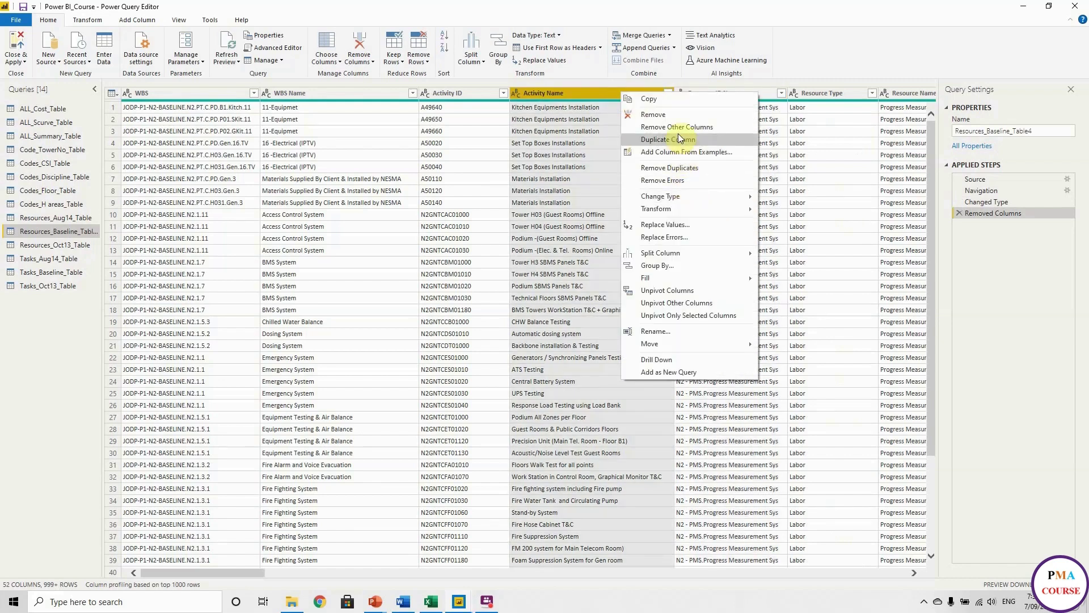
left_click(676, 115)
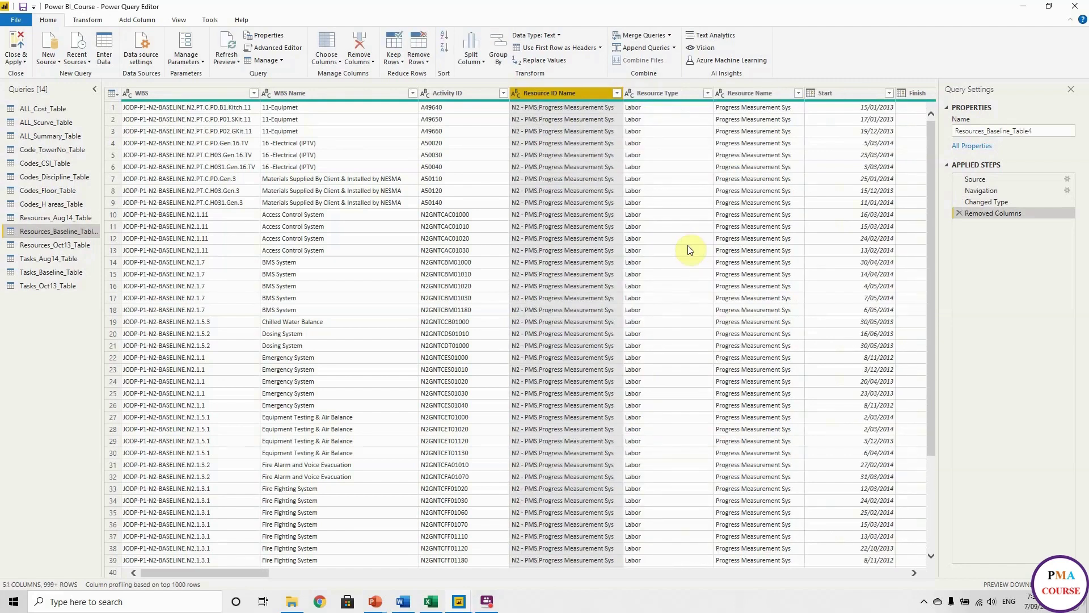
left_click(961, 214)
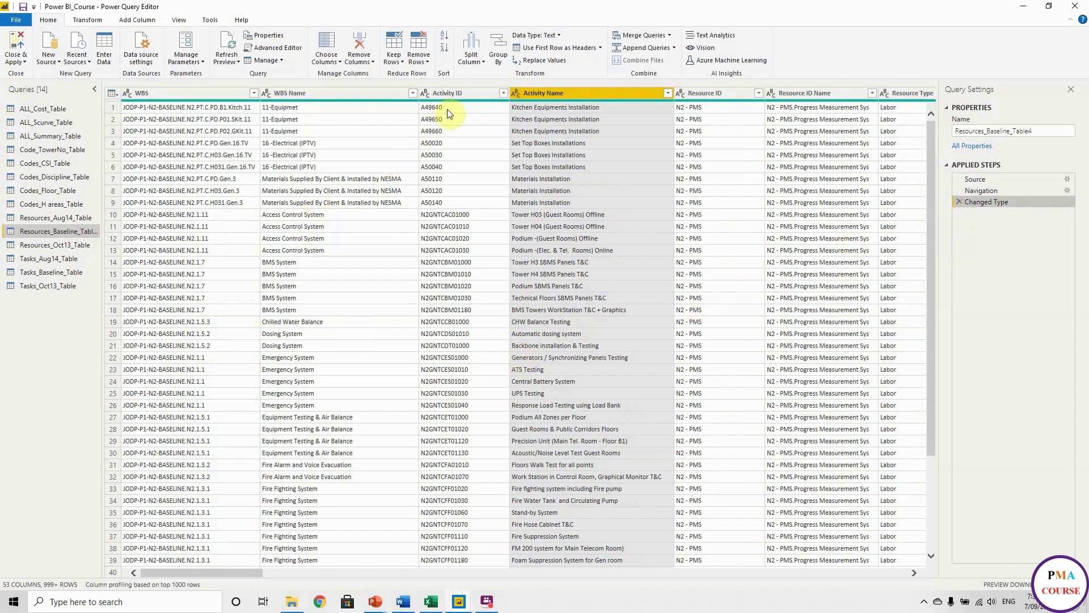
left_click_drag(220, 569, 319, 577)
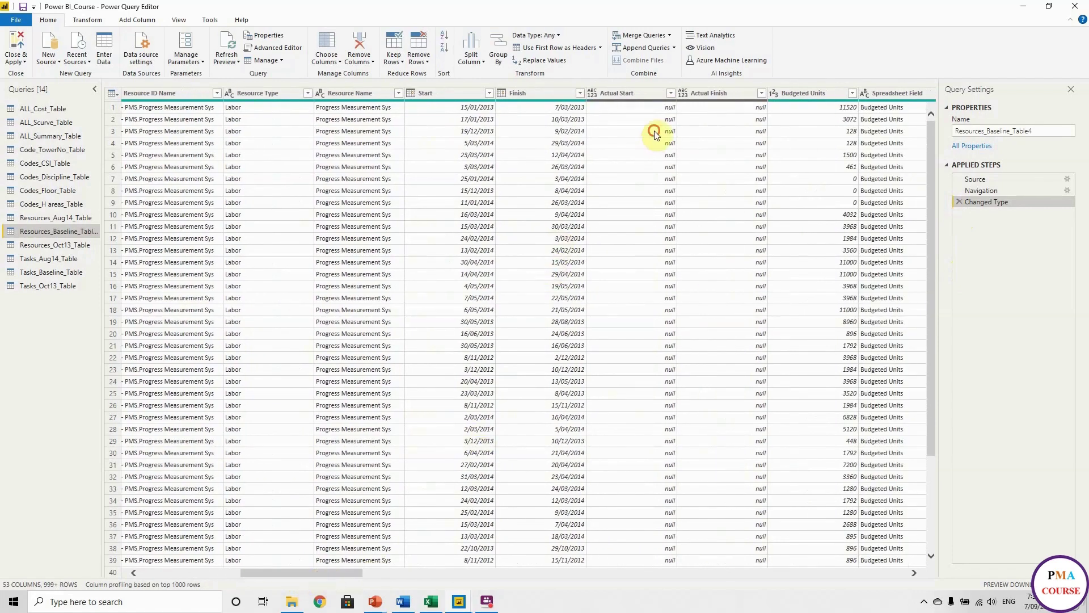
Replace null with 0 in the Actual Start column
left_click(659, 132)
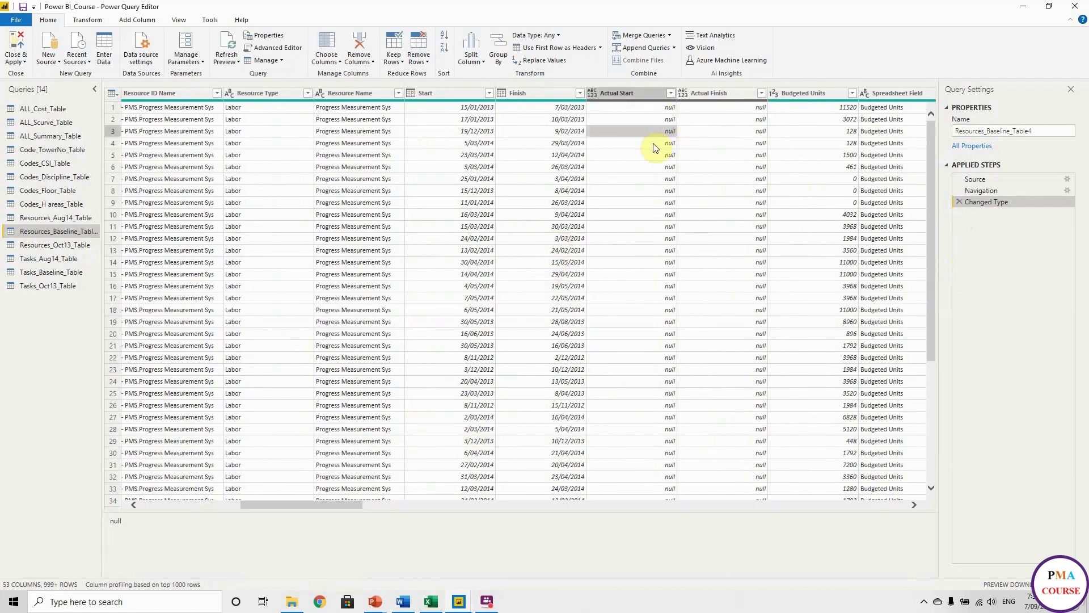
left_click(535, 64)
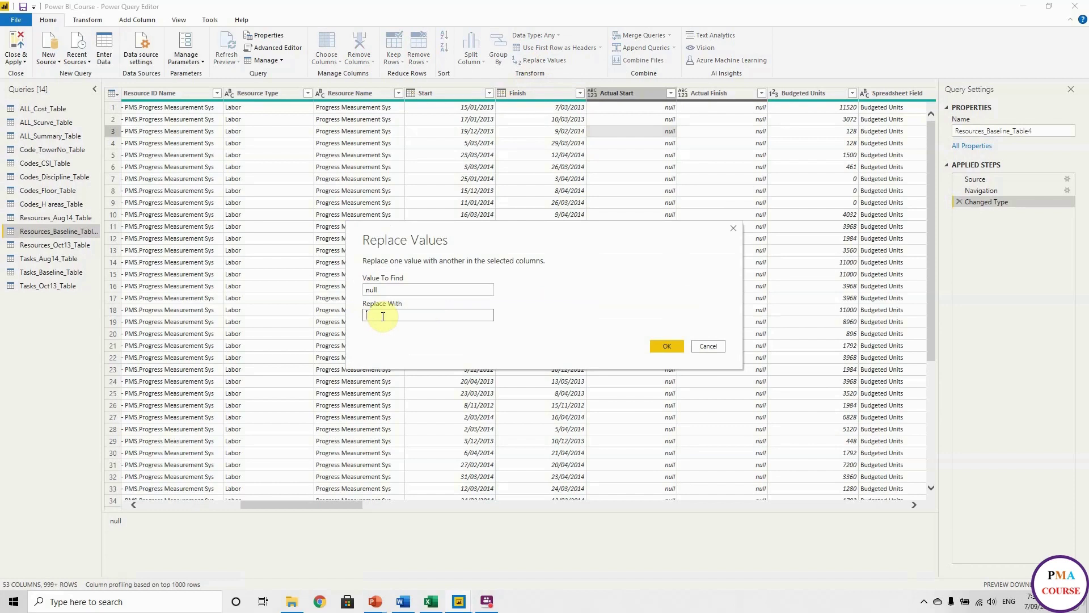
type("0")
left_click(660, 345)
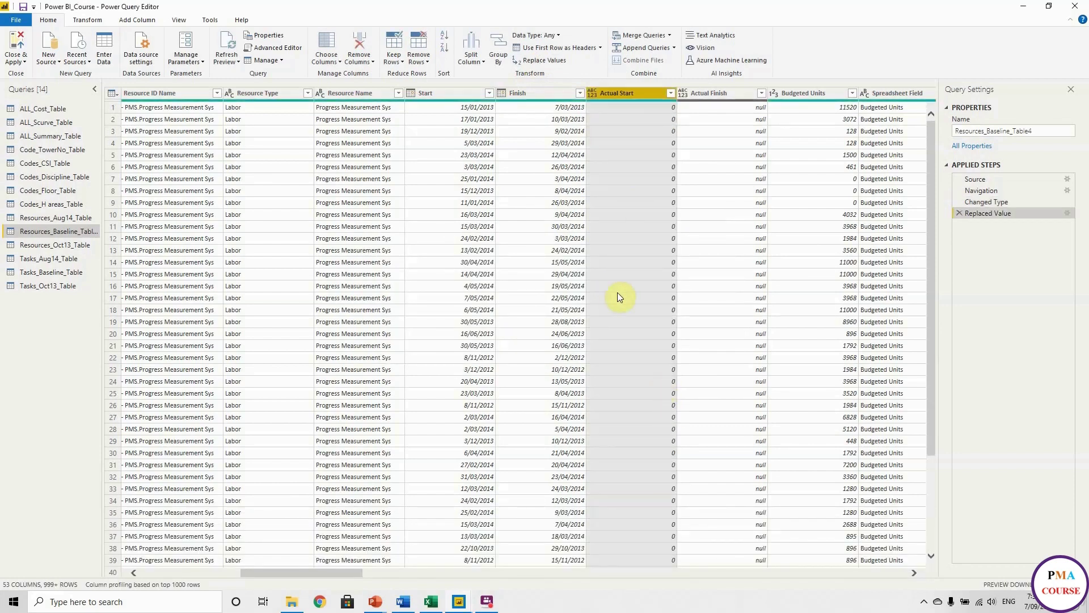
Replace 0 with 12345 in the Actual Finish and Budgeted Units columns
left_click(717, 93)
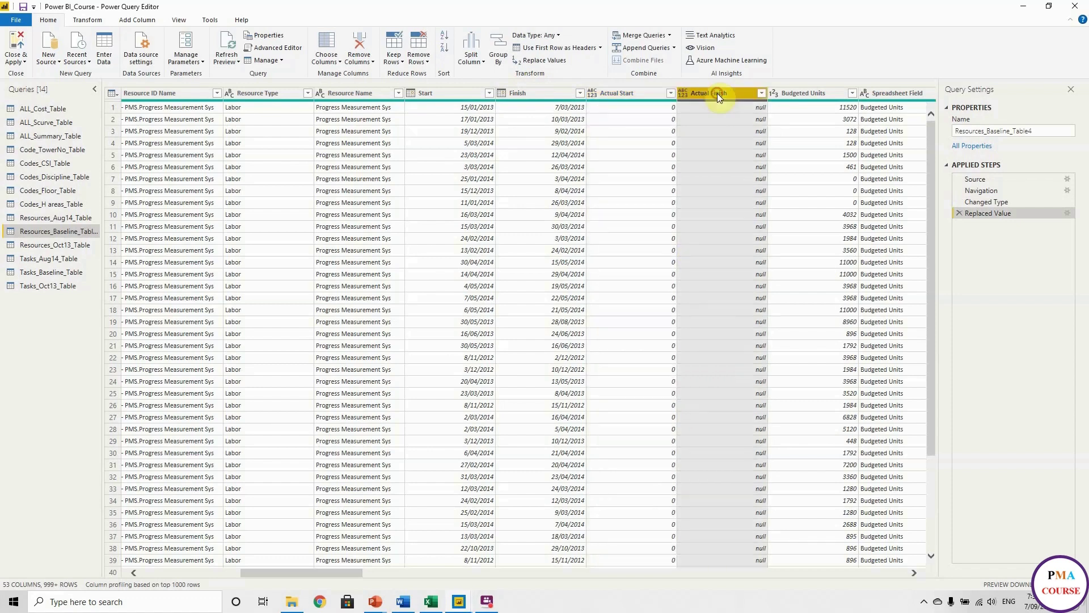
left_click(796, 92, "ctrl")
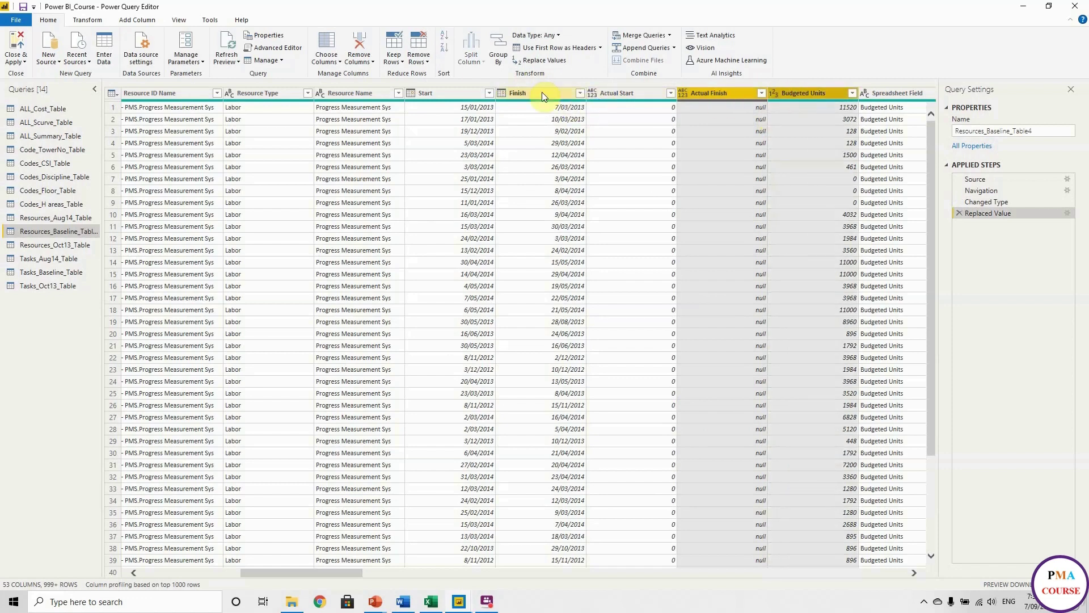
left_click(543, 61)
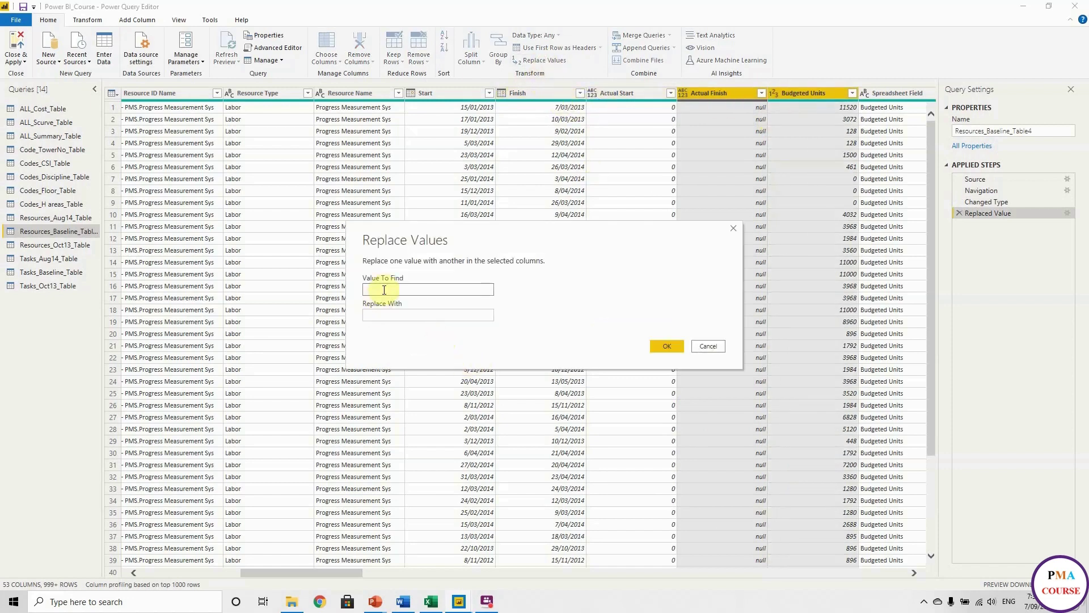
type("0")
left_click(383, 314)
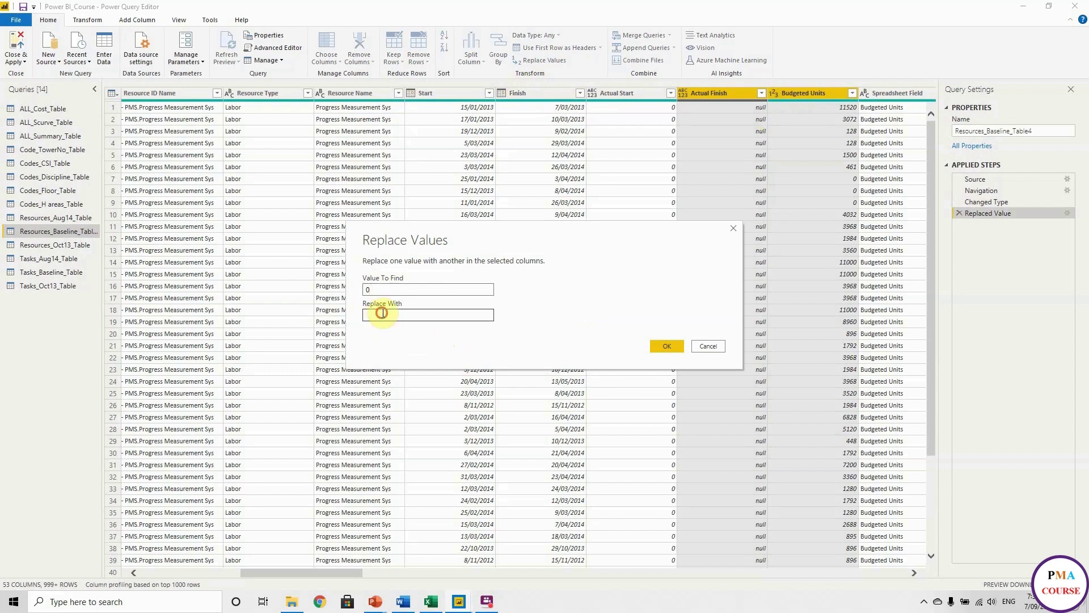
type("12345")
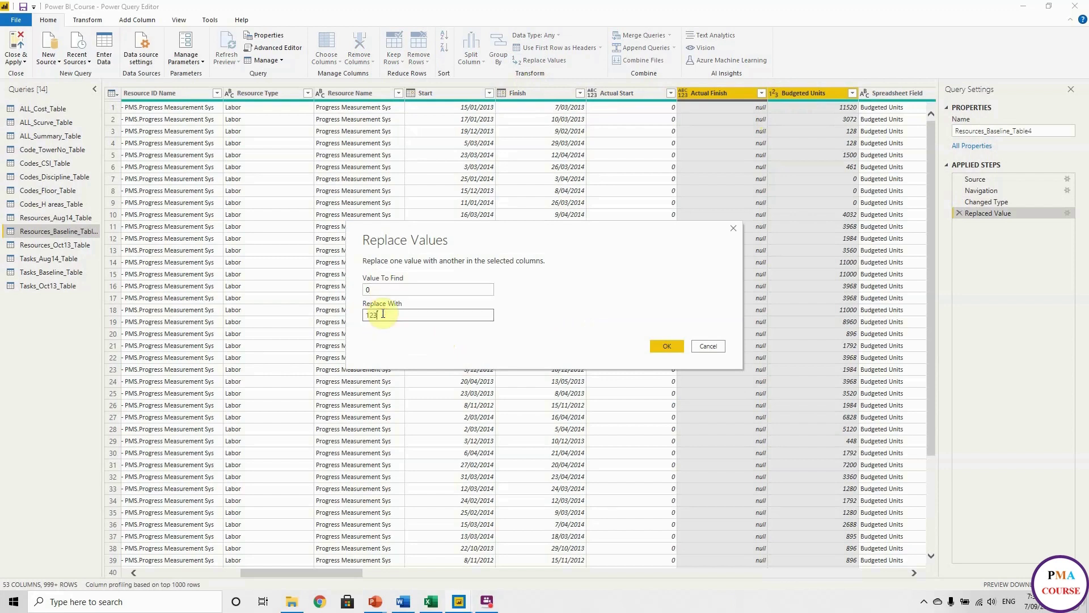
left_click(665, 345)
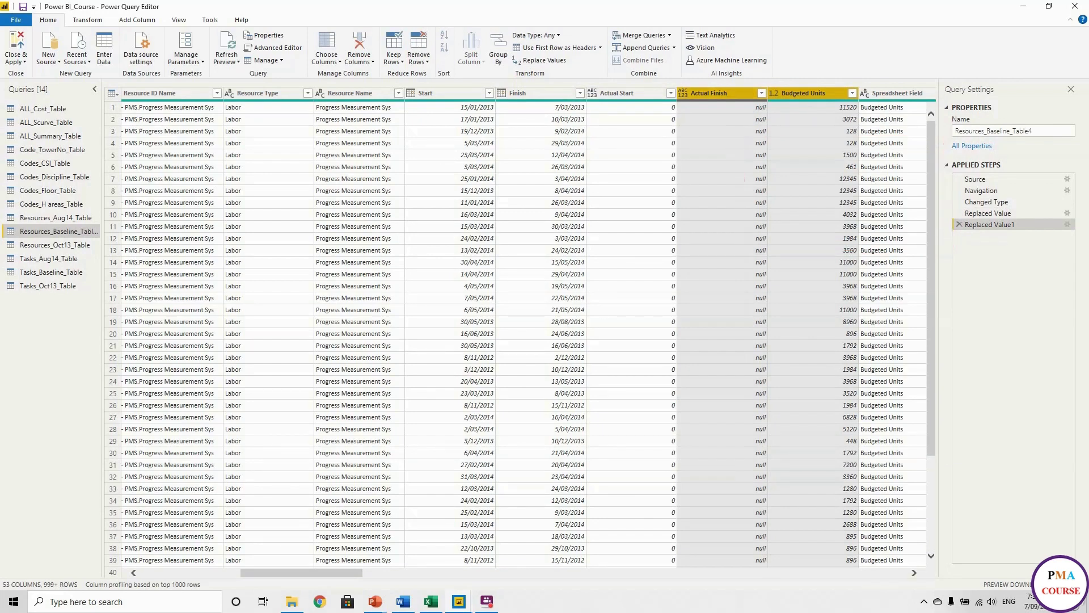
left_click(537, 61)
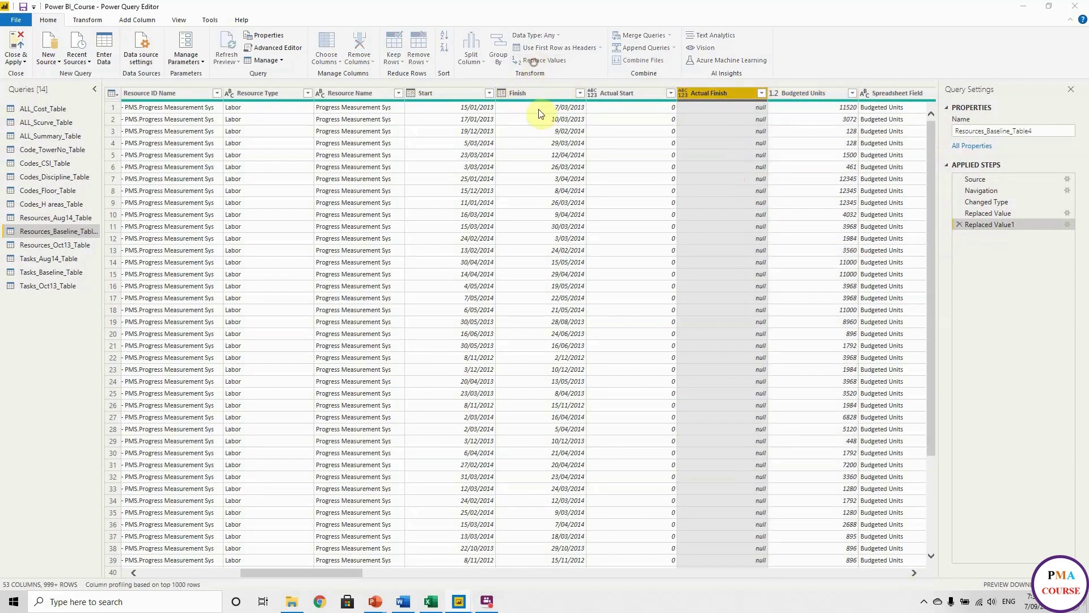
Replace null with 4433222 in the Actual Finish column
left_click(433, 292)
type("null")
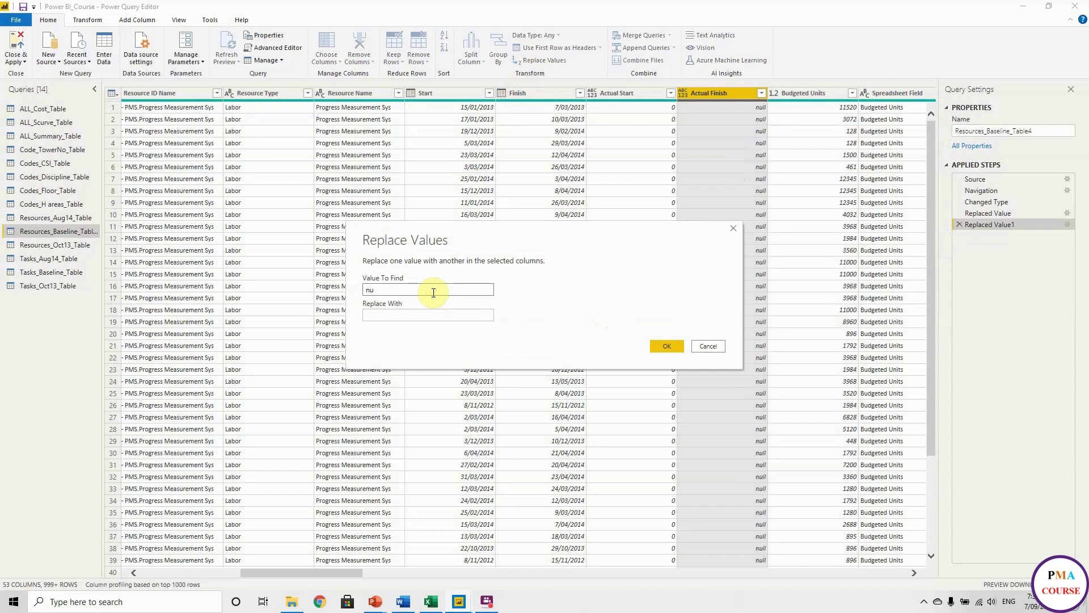
left_click(419, 316)
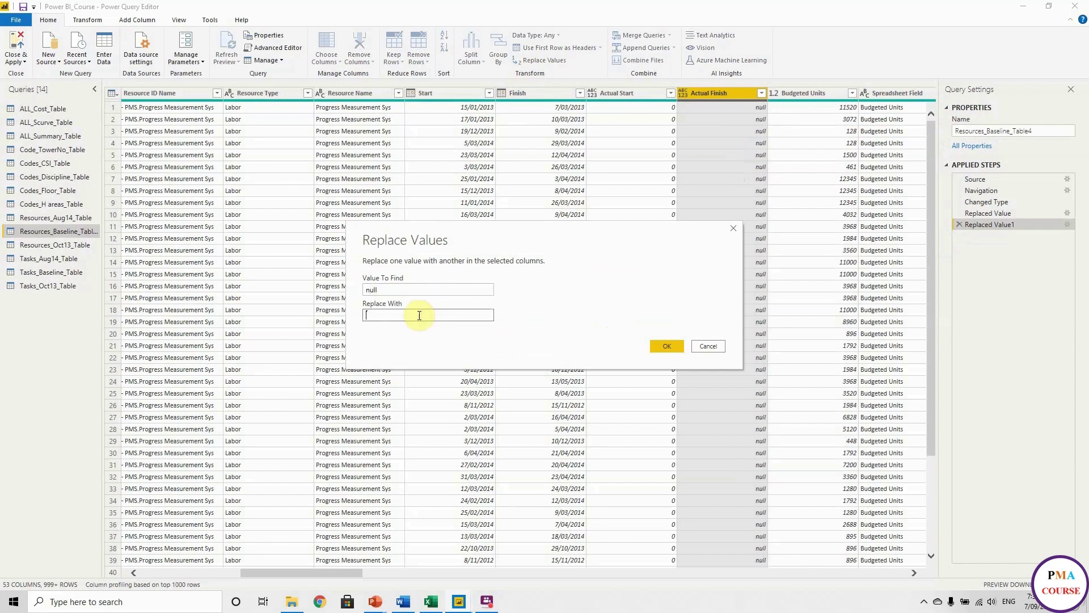
type("4433222")
left_click(667, 346)
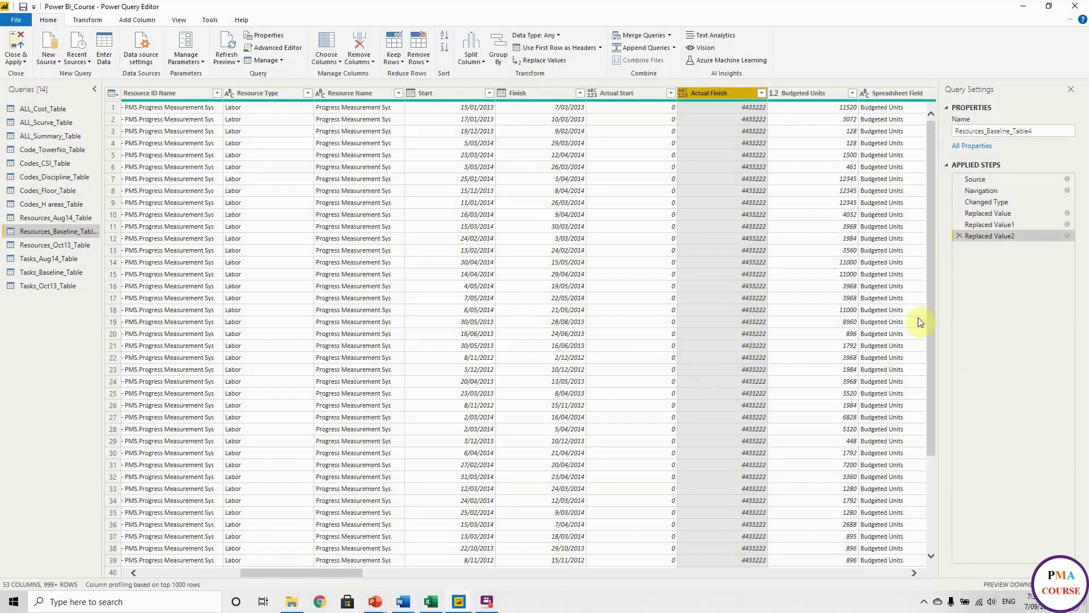
Delete the Replaced Value2, Replaced Value1 and Replaced Value steps from Applied Steps
left_click(959, 235)
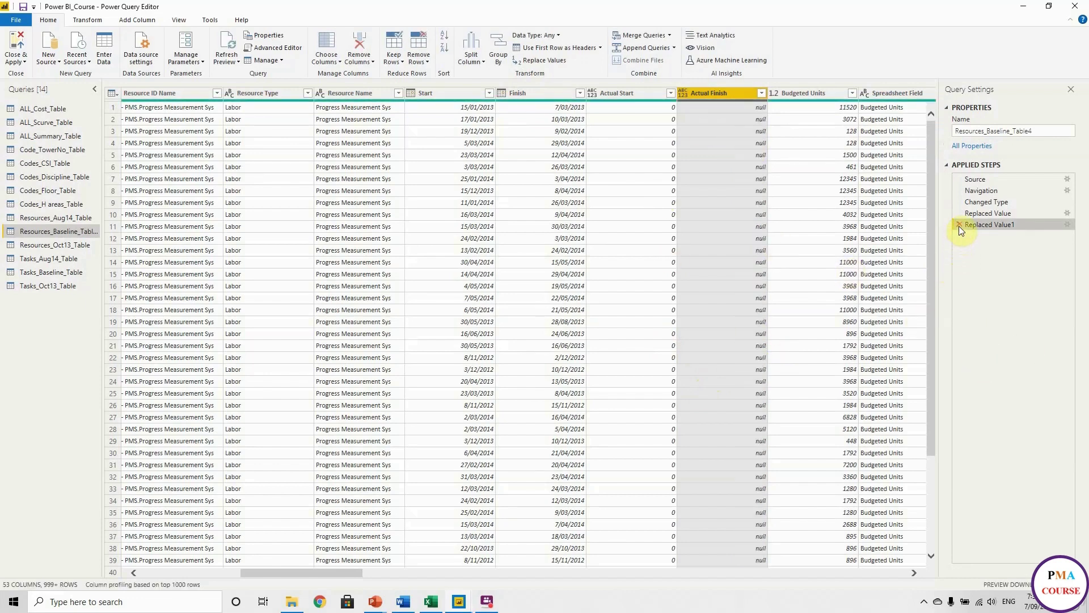
left_click(959, 224)
left_click(959, 213)
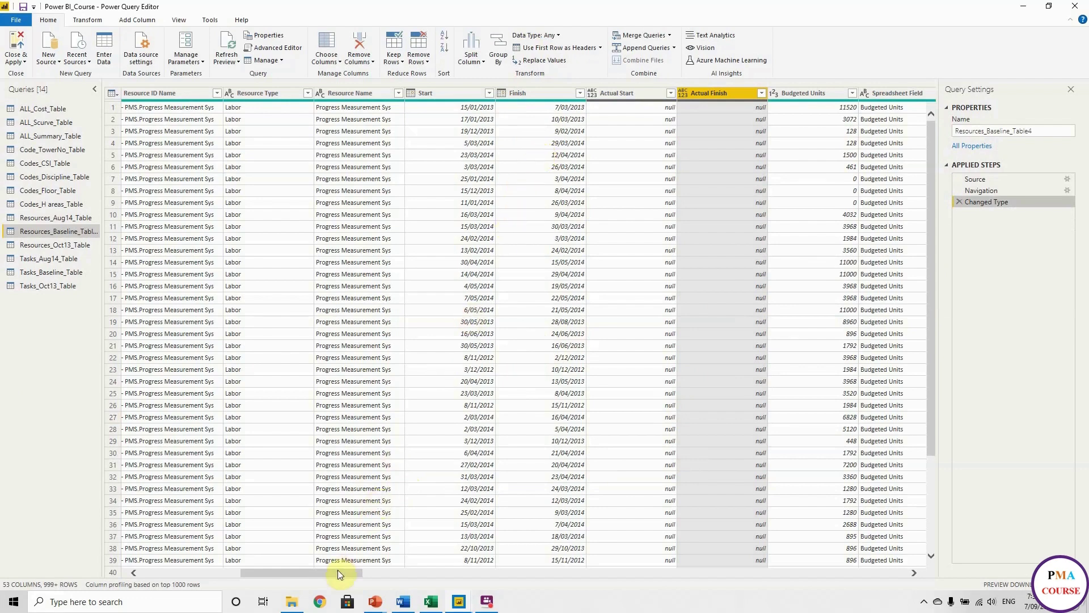
Check the data types of the Start and Finish columns in the baseline query
left_click_drag(338, 573, 202, 572)
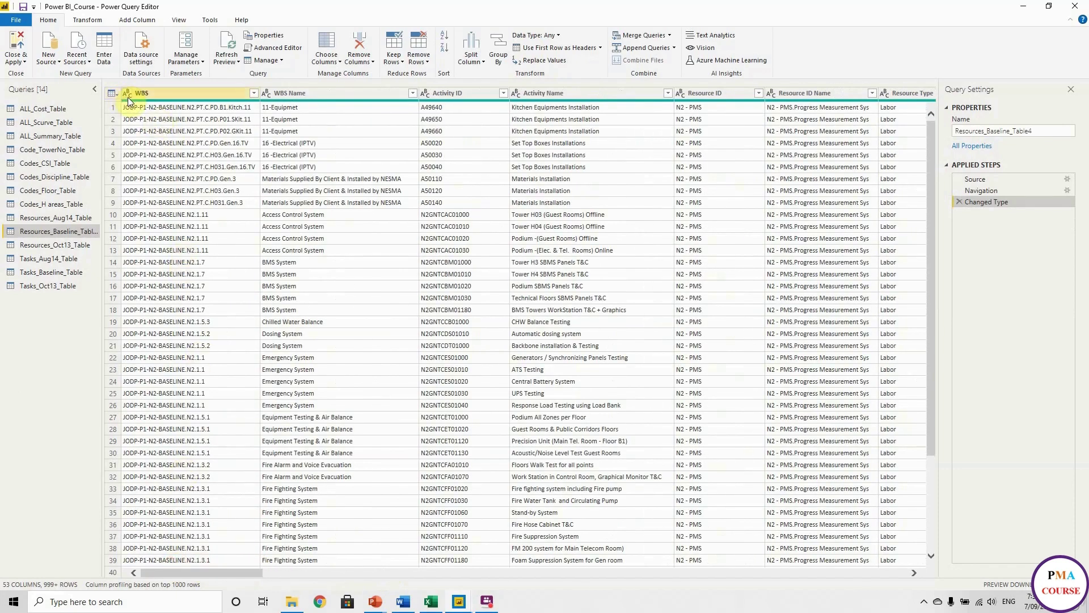
left_click(77, 20)
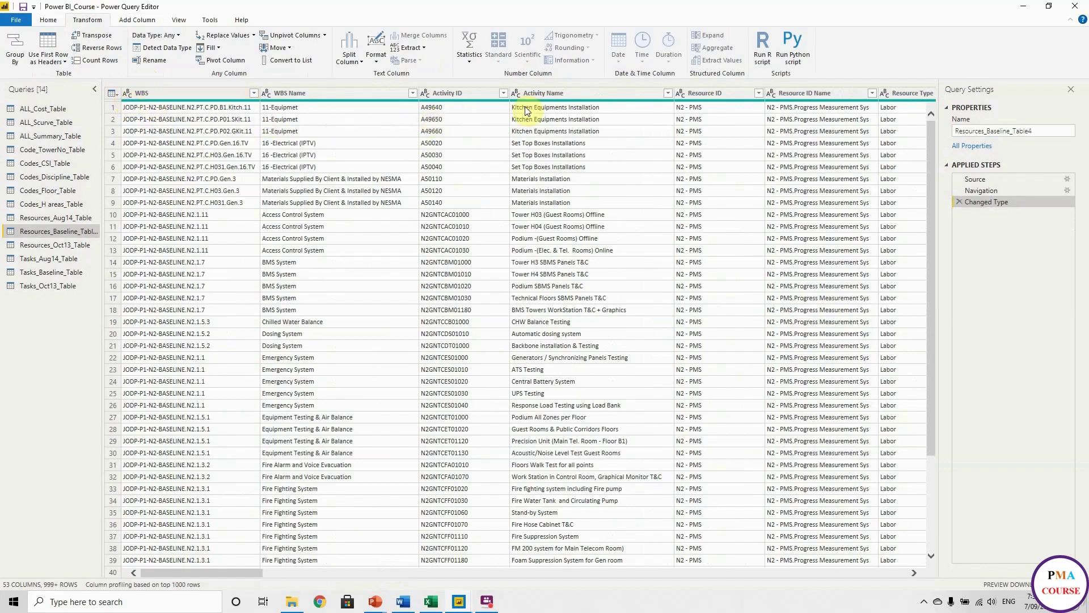
left_click_drag(195, 572, 278, 572)
left_click(548, 93)
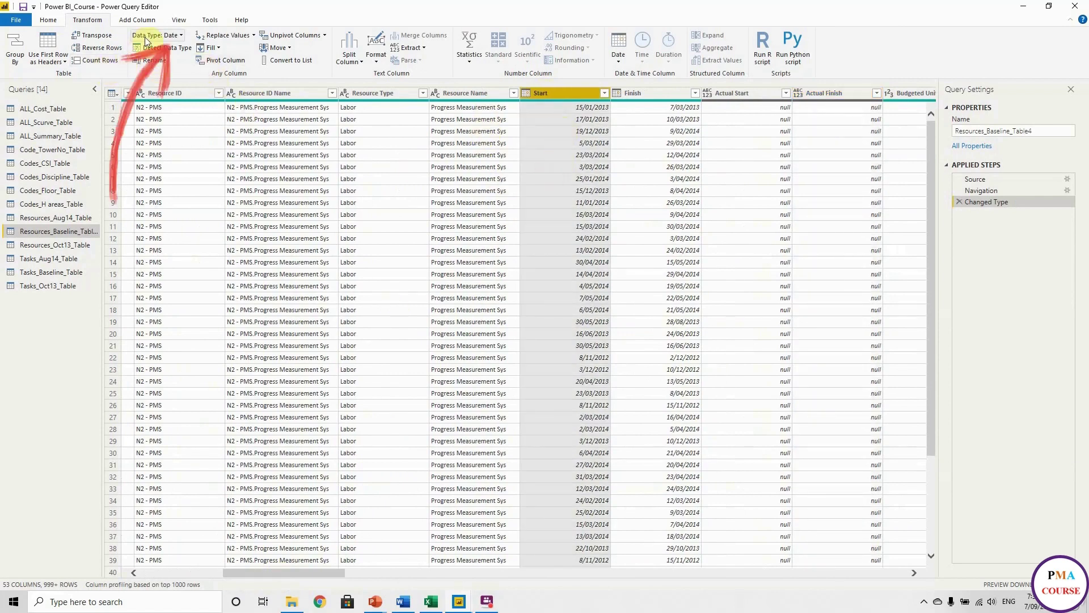
left_click(644, 93)
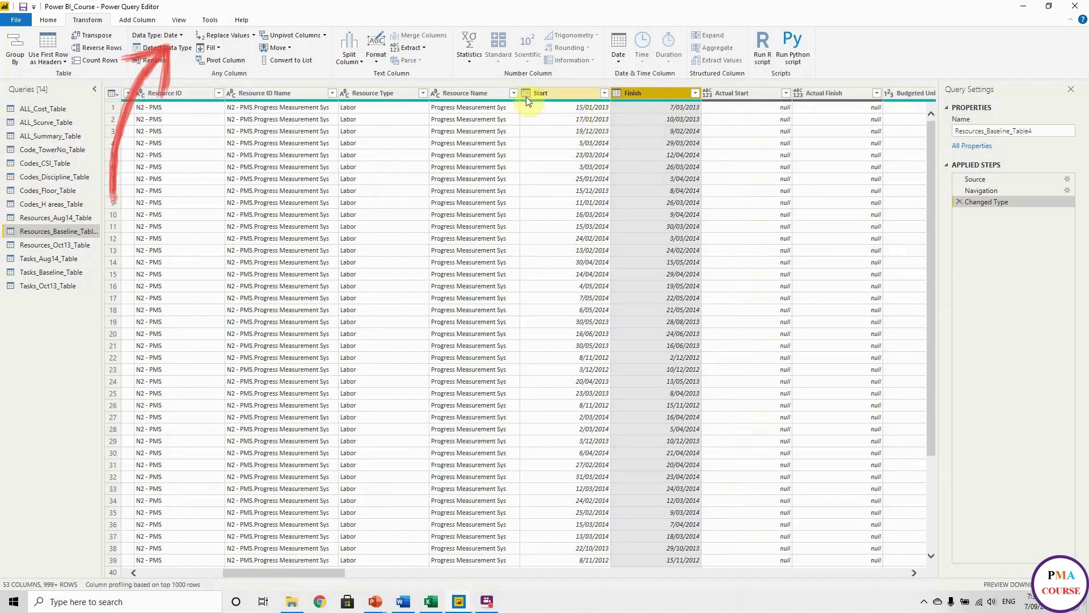
Set Resources_Oct13_Table's Budgeted Units to Fixed decimal number, then bring up the Excel workbook
left_click(55, 244)
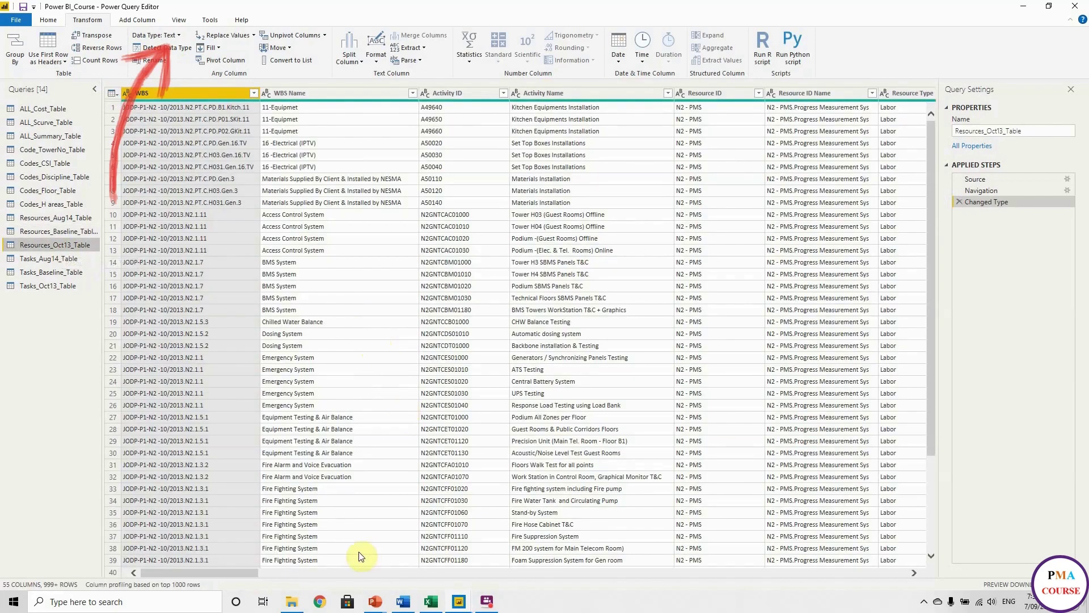
left_click_drag(203, 574, 321, 574)
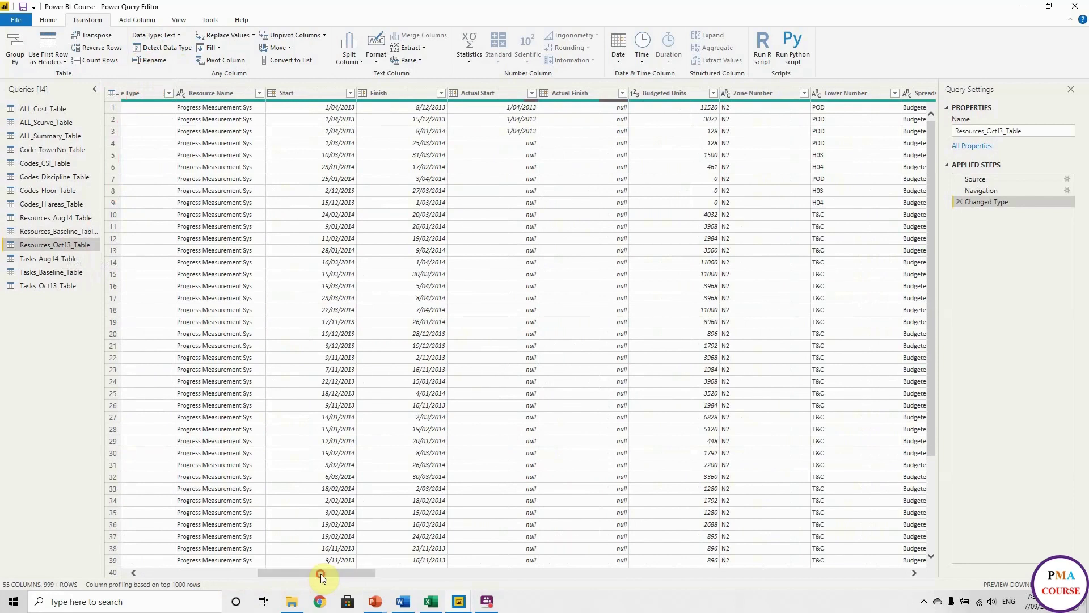
left_click_drag(351, 569, 421, 573)
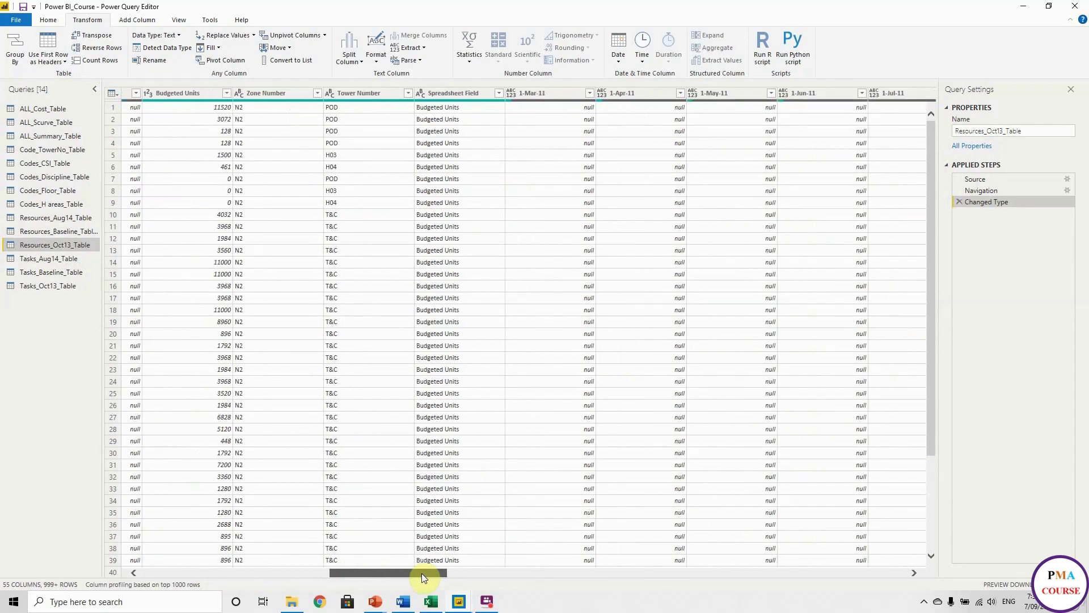
left_click_drag(421, 573, 405, 573)
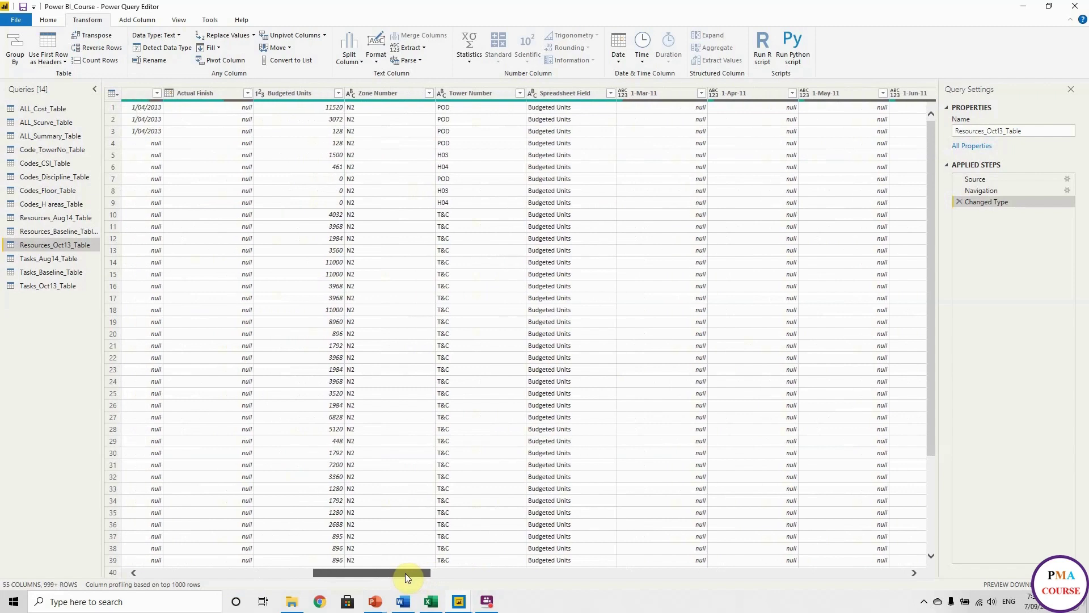
left_click(305, 94)
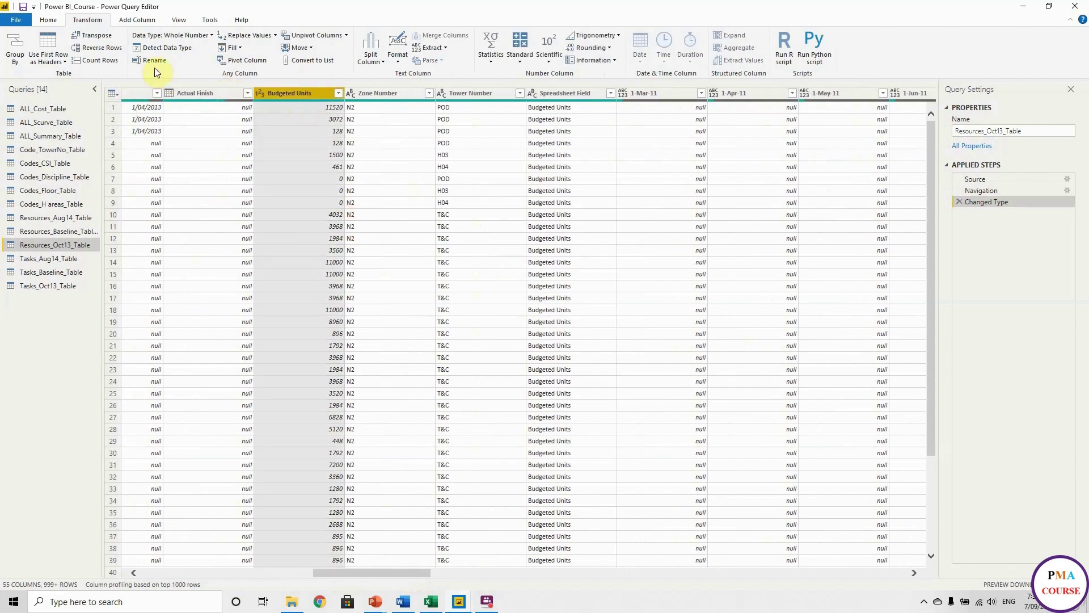
left_click(212, 36)
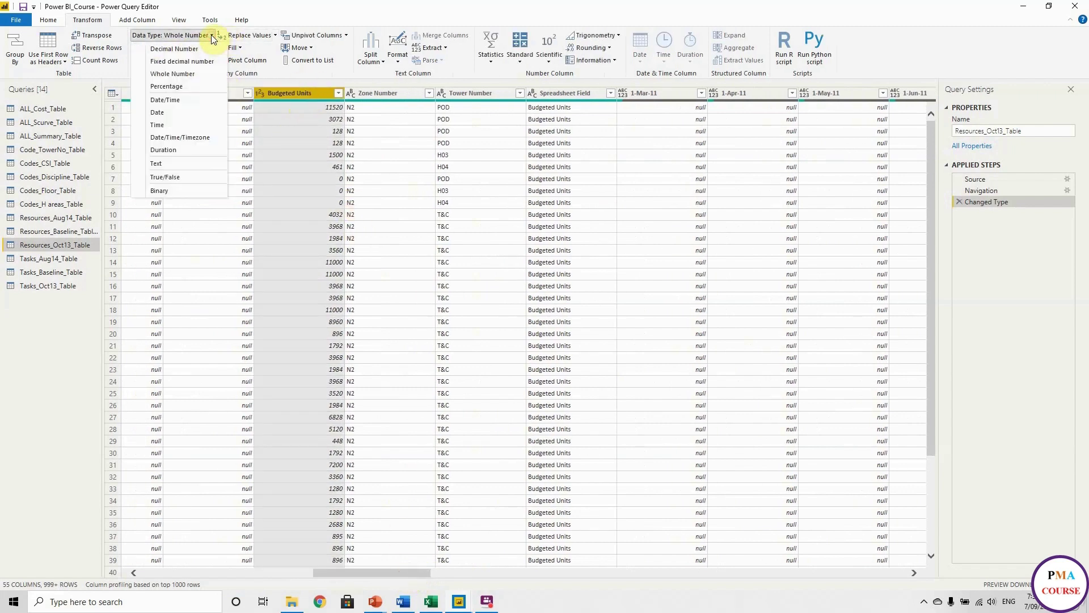
left_click(182, 62)
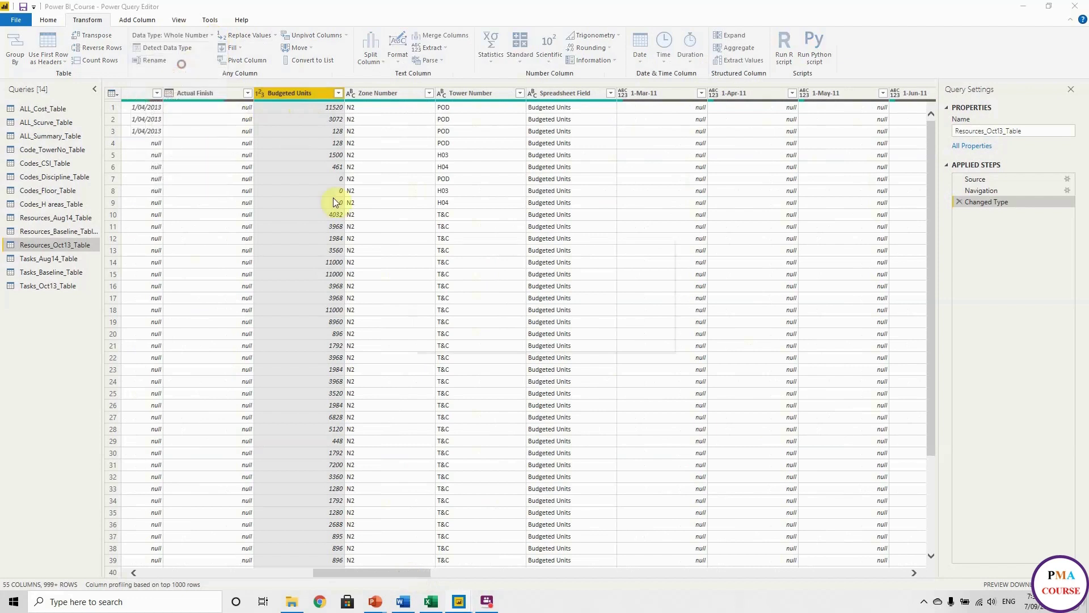
left_click(535, 329)
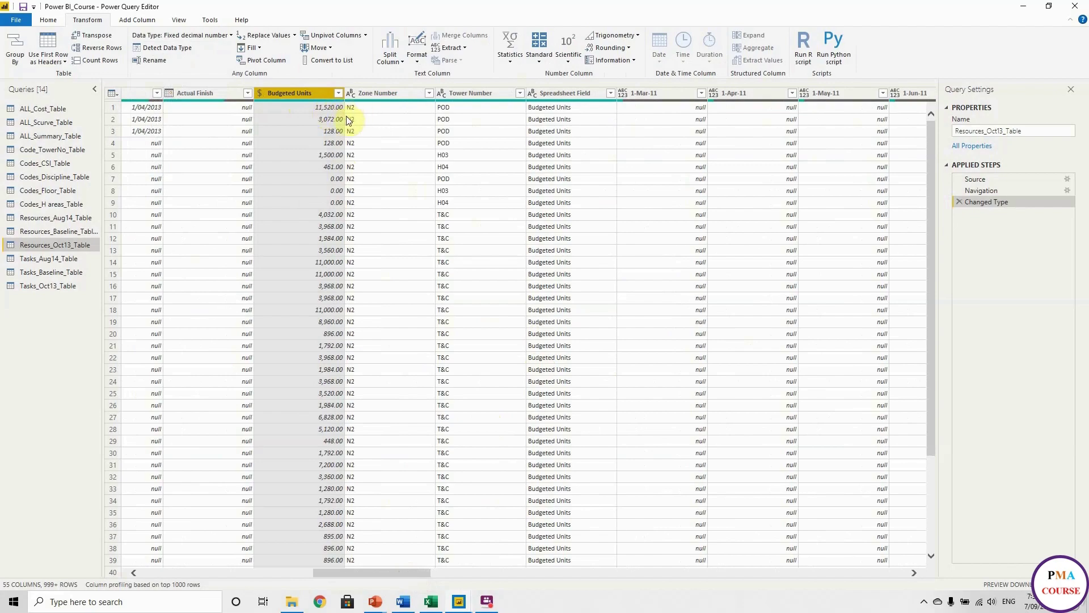
key("alt+Tab")
double_click(533, 48)
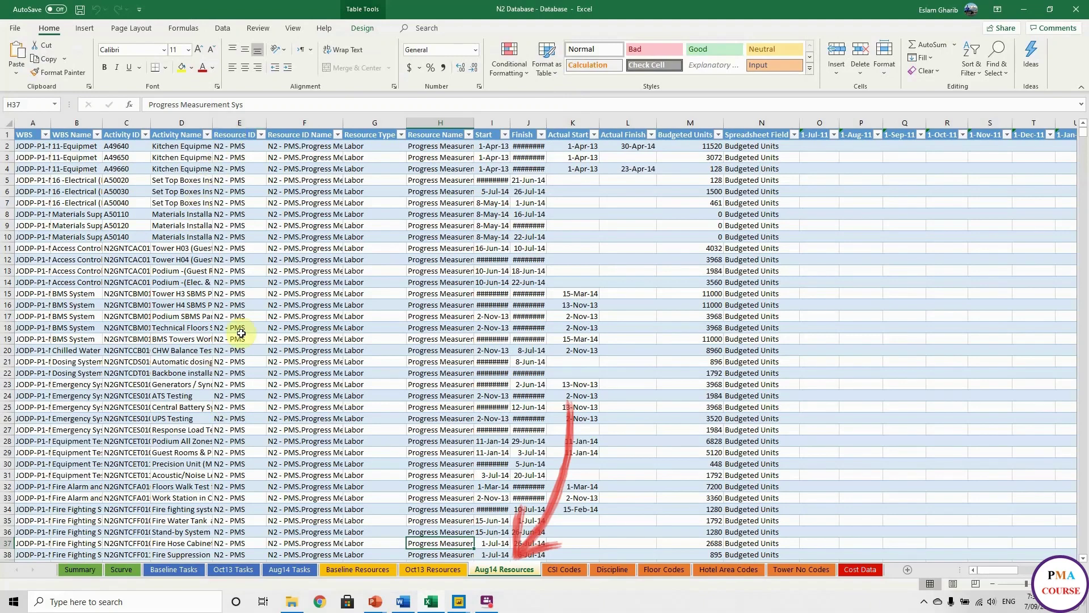
Browse the Aug14 Resources month columns, select AJ4 (54) and AK4 (74), and copy row 4
mouse_move(986, 567)
left_mouse_down()
mouse_move(999, 567)
mouse_move(980, 568)
left_mouse_up()
left_click(5, 191)
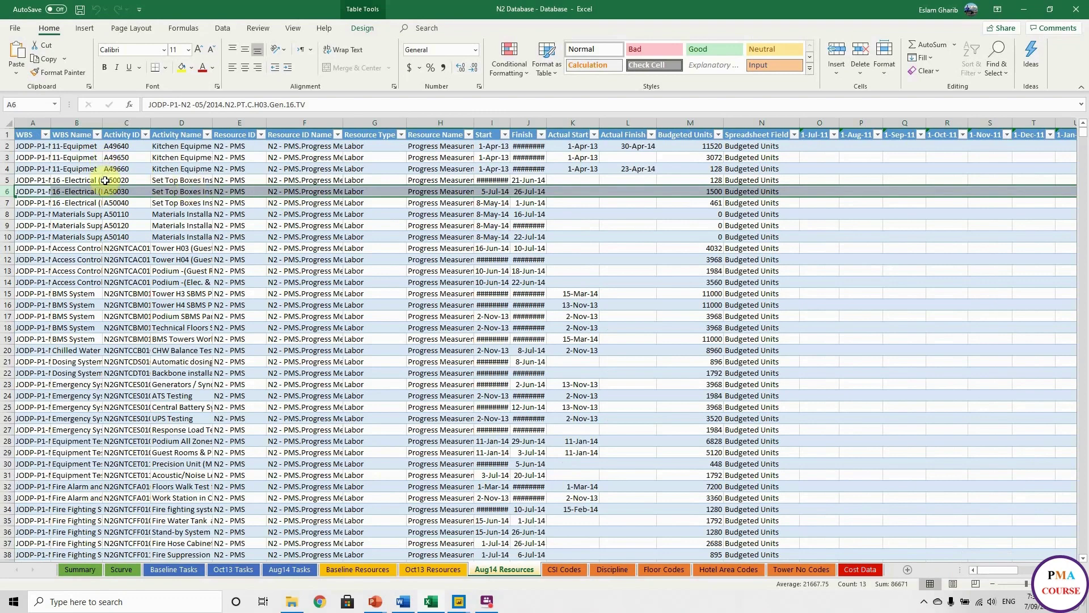
left_click_drag(997, 572, 1031, 570)
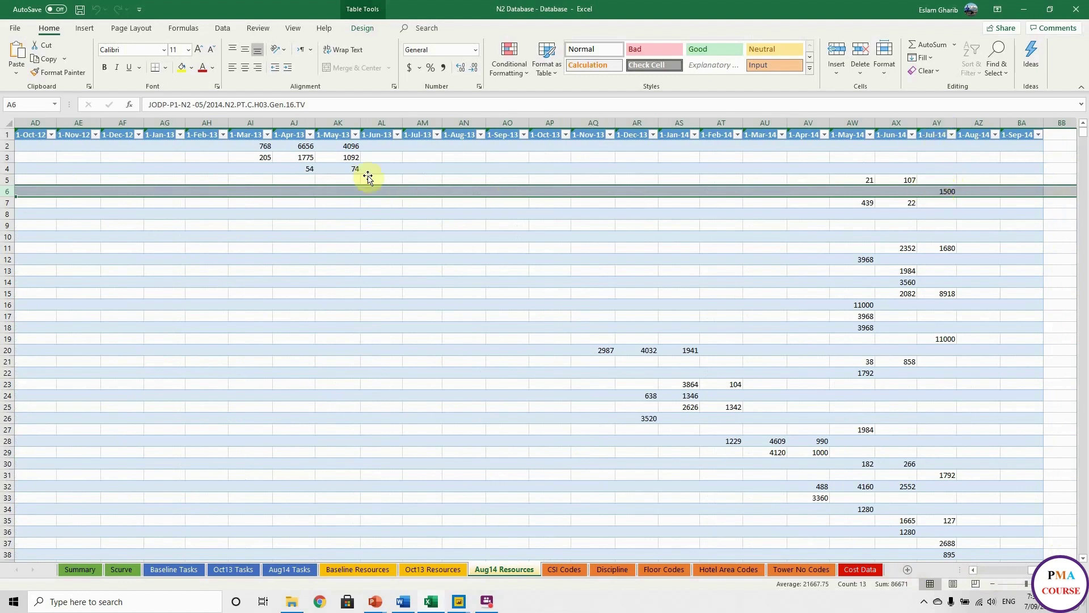
left_click(300, 170)
left_click(344, 166)
left_click(300, 169)
left_click(341, 168)
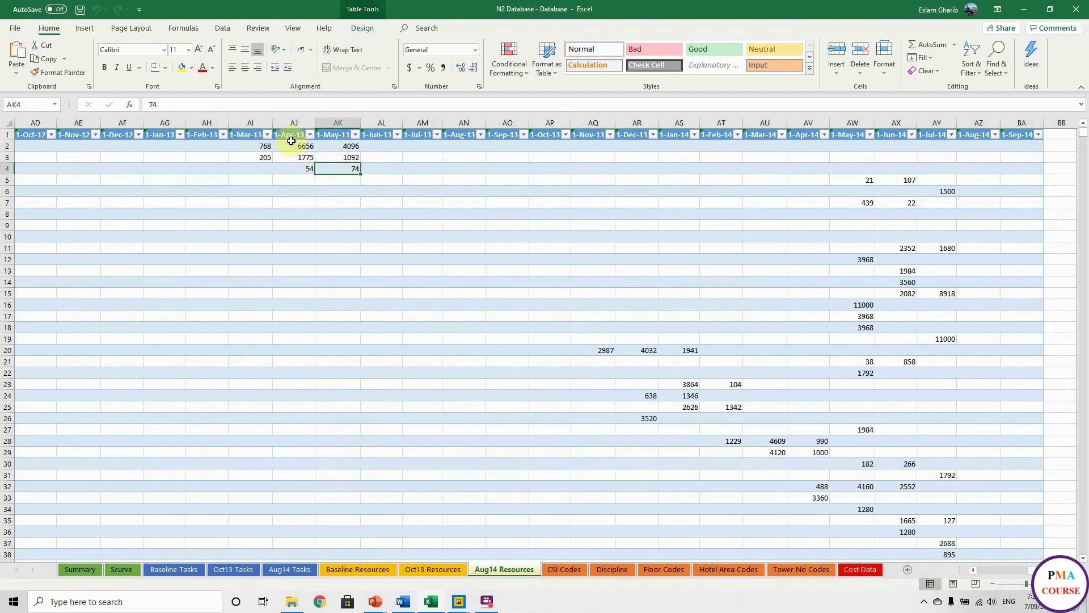
left_click(288, 167)
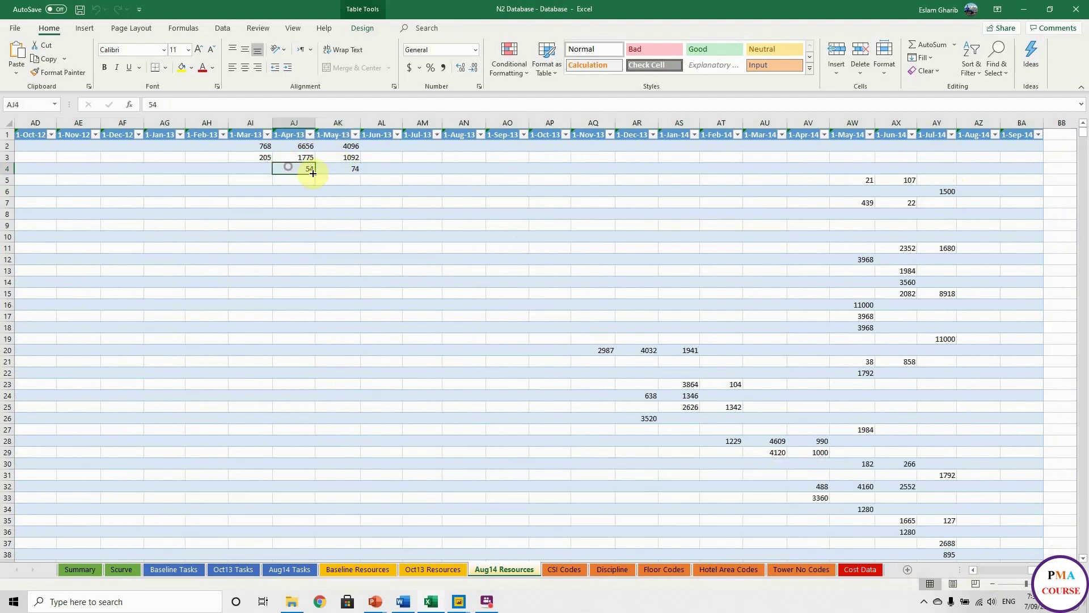
left_click_drag(1032, 570, 989, 581)
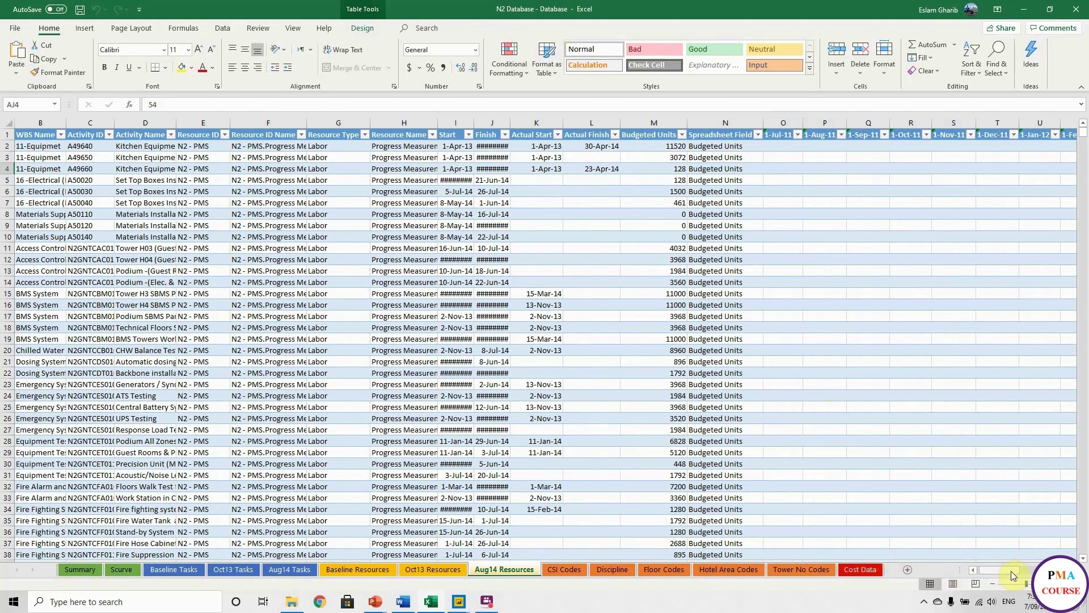
left_click_drag(1011, 572, 834, 168)
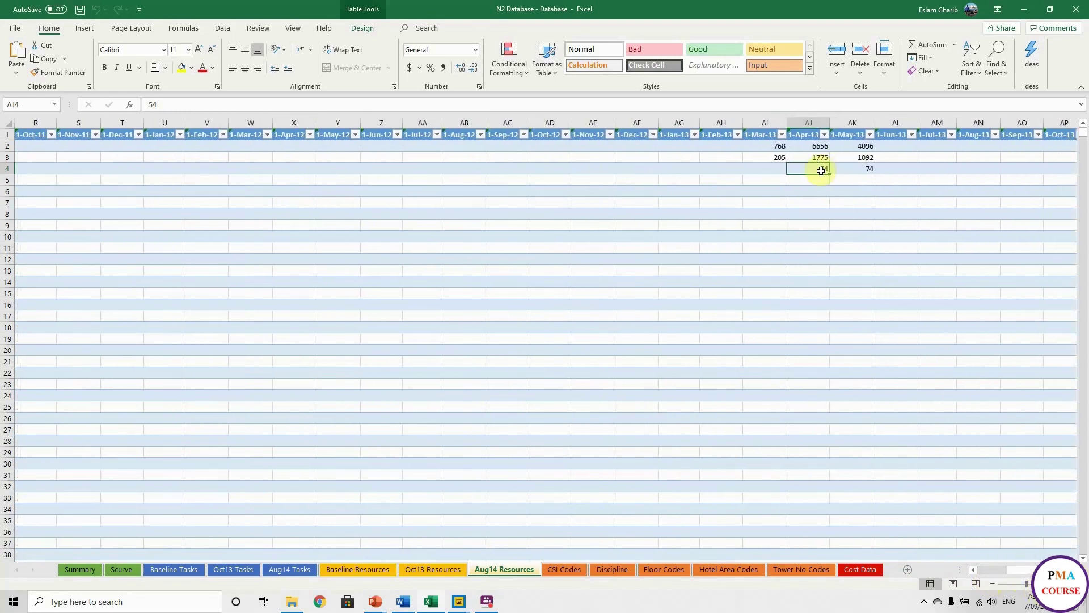
key("ctrl+c")
Unpivot Resources_Aug14_Table's date columns 1-Jul-11 through 1-Sep-14
mouse_move(461, 604)
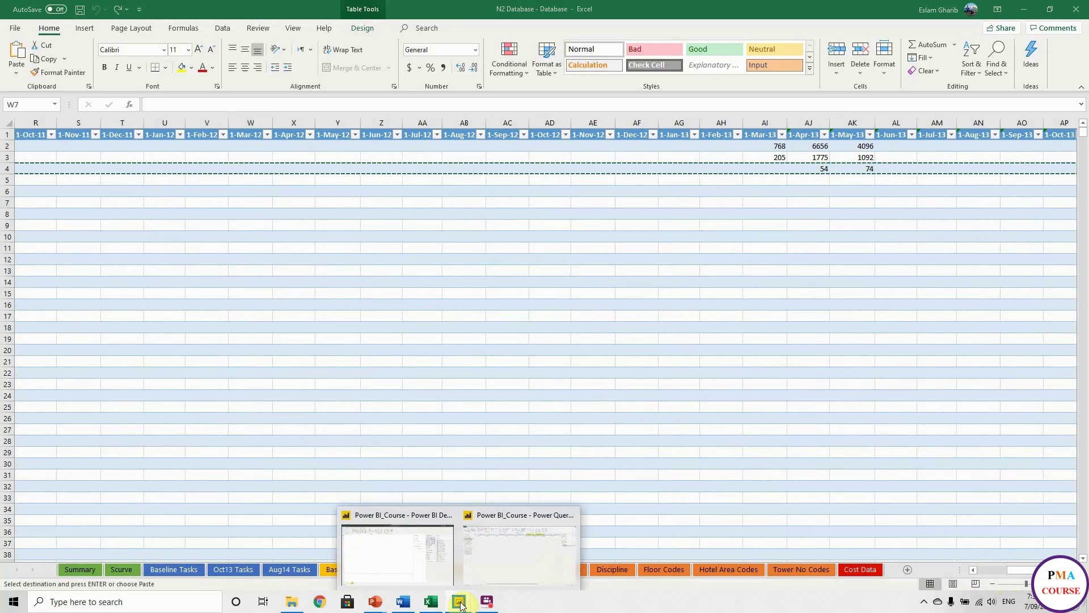
left_click(507, 566)
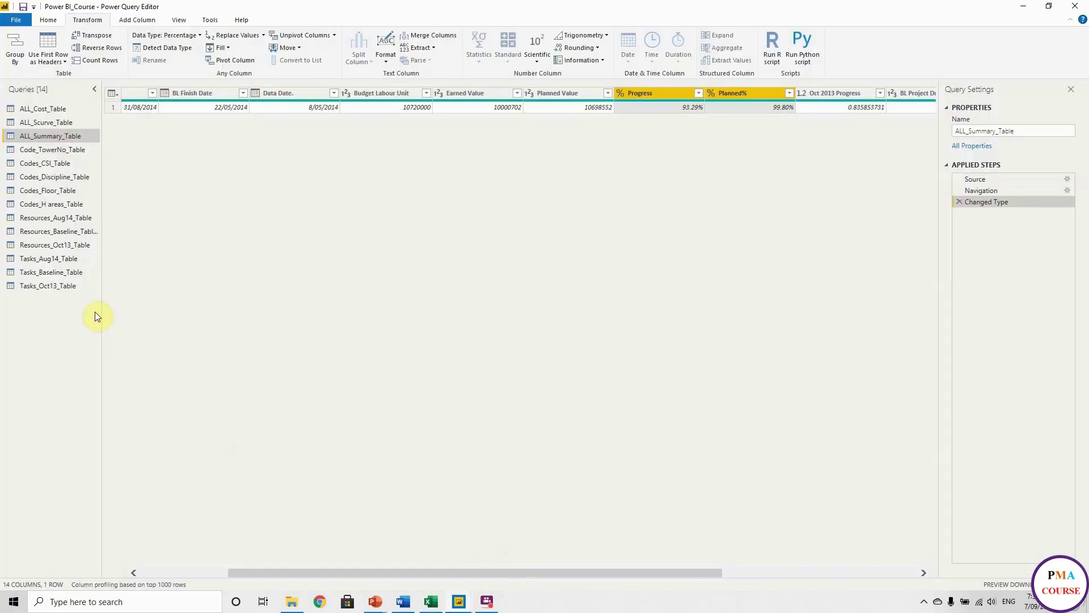
left_click(39, 220)
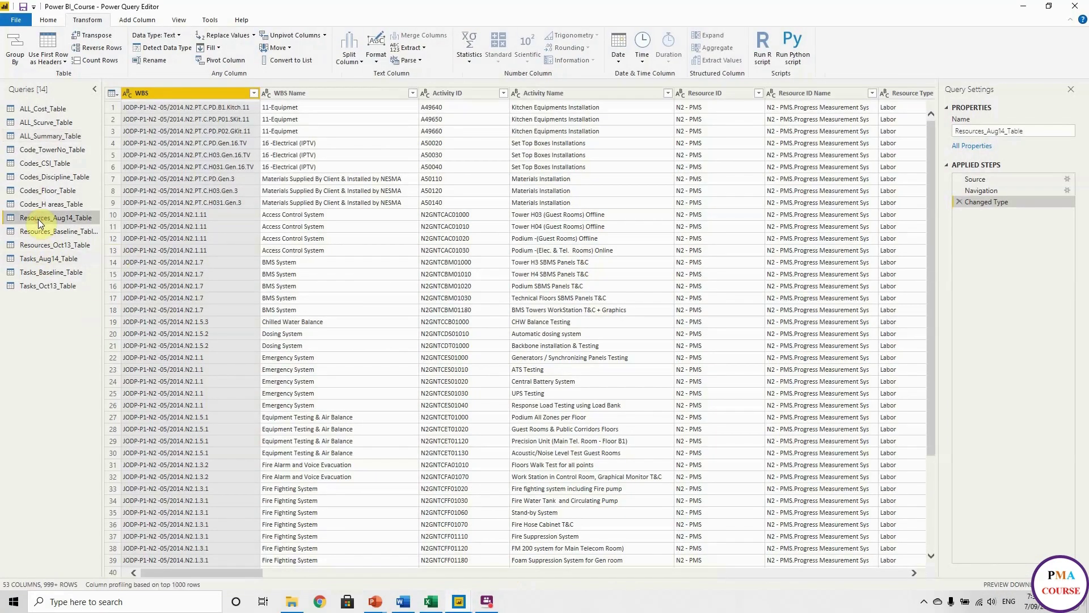
left_click_drag(291, 572, 433, 590)
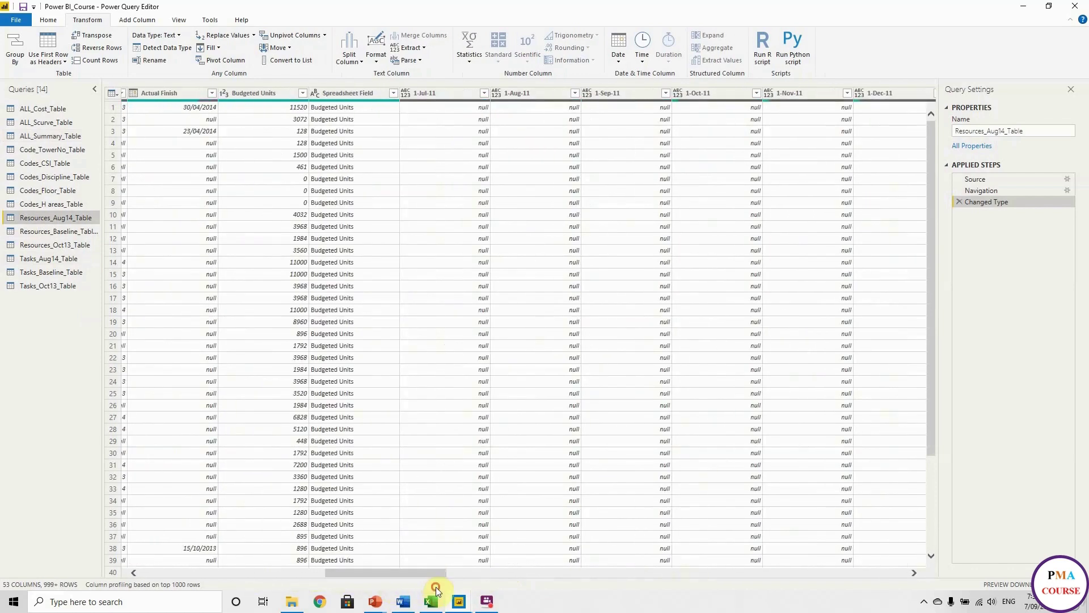
left_click(428, 92)
left_click_drag(417, 572, 885, 595)
left_click(871, 95)
left_click(871, 95, "shift")
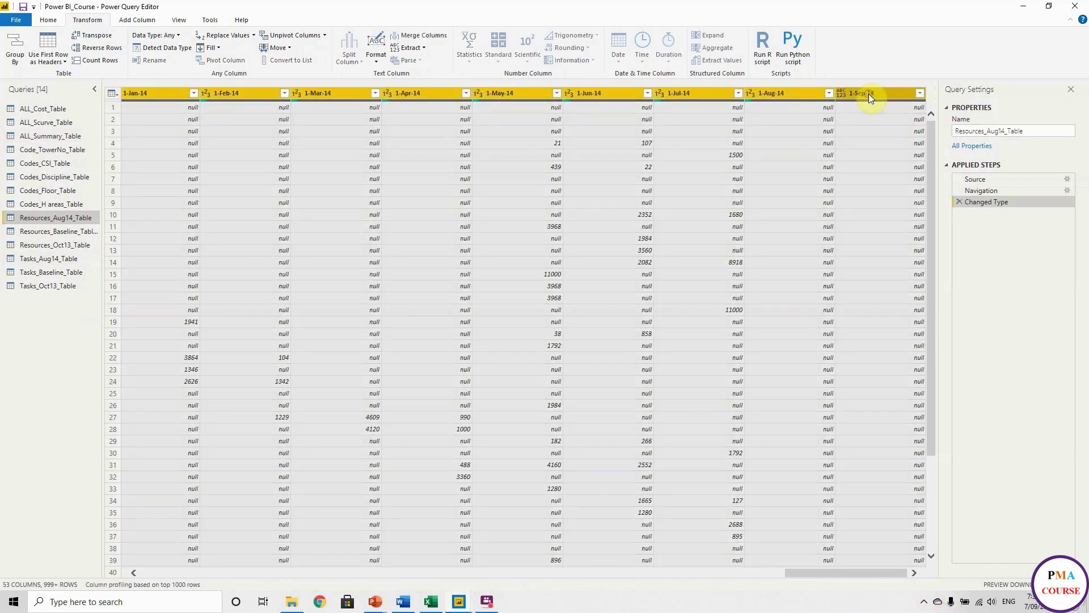
left_click_drag(852, 574, 395, 602)
left_click(292, 35)
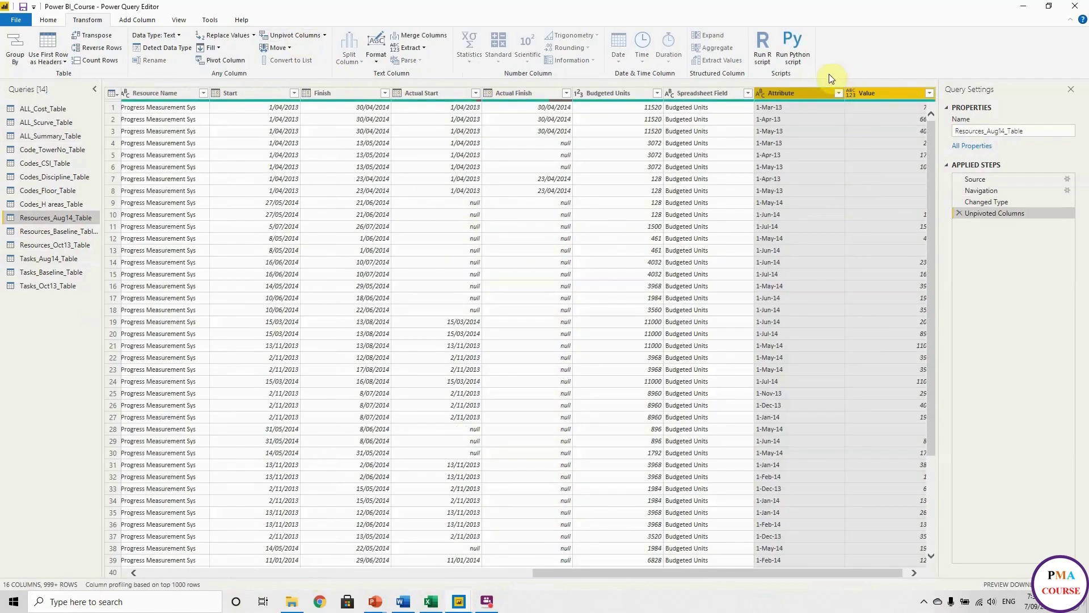
Rename the Attribute column to Date and give it the Date data type
left_click(804, 91)
double_click(804, 93)
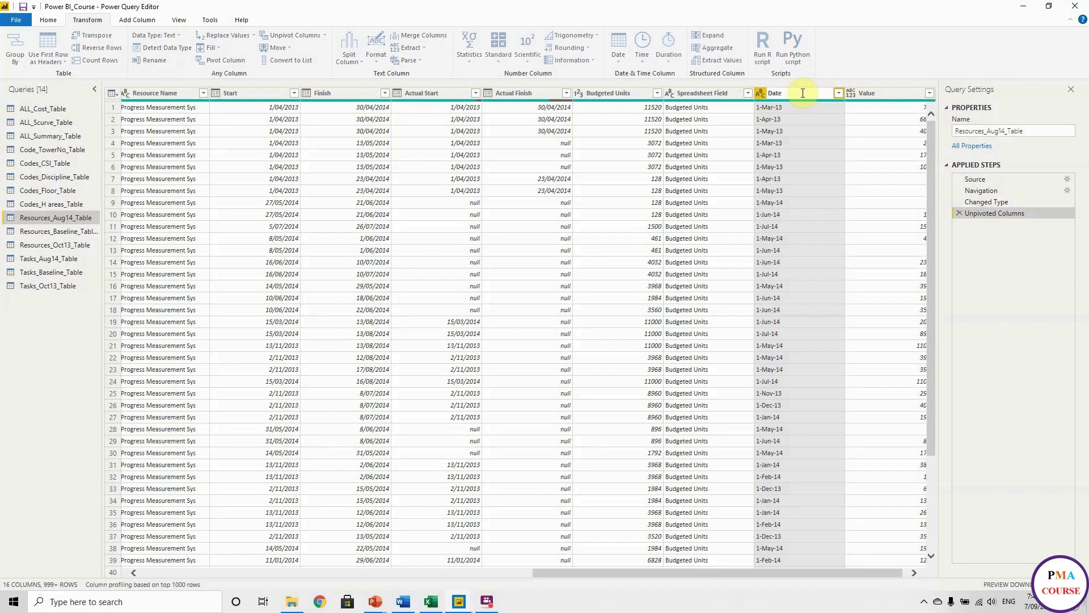
left_click(794, 117)
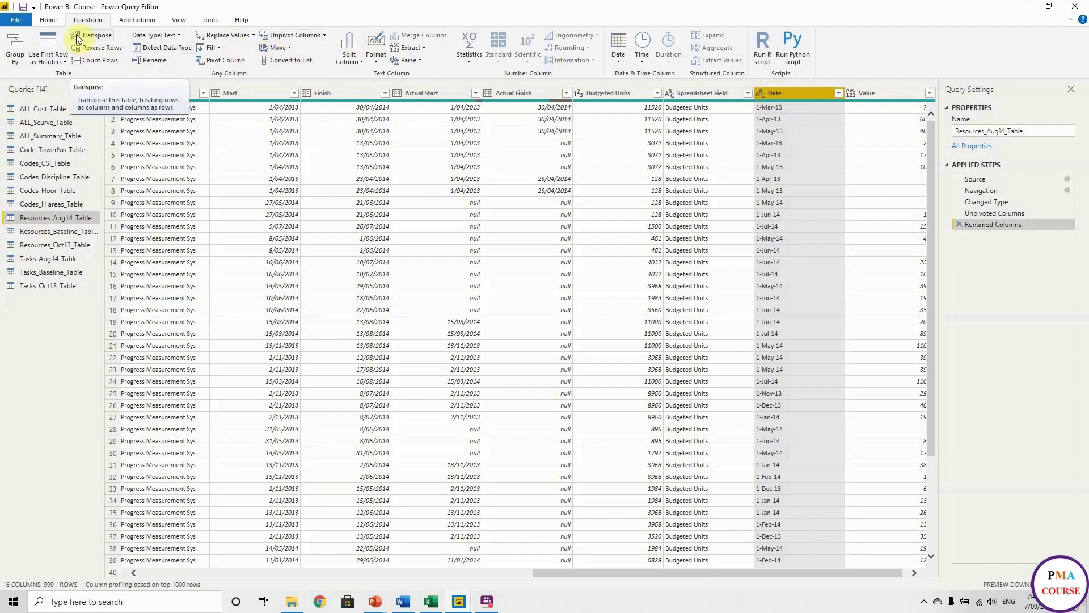
left_click(179, 36)
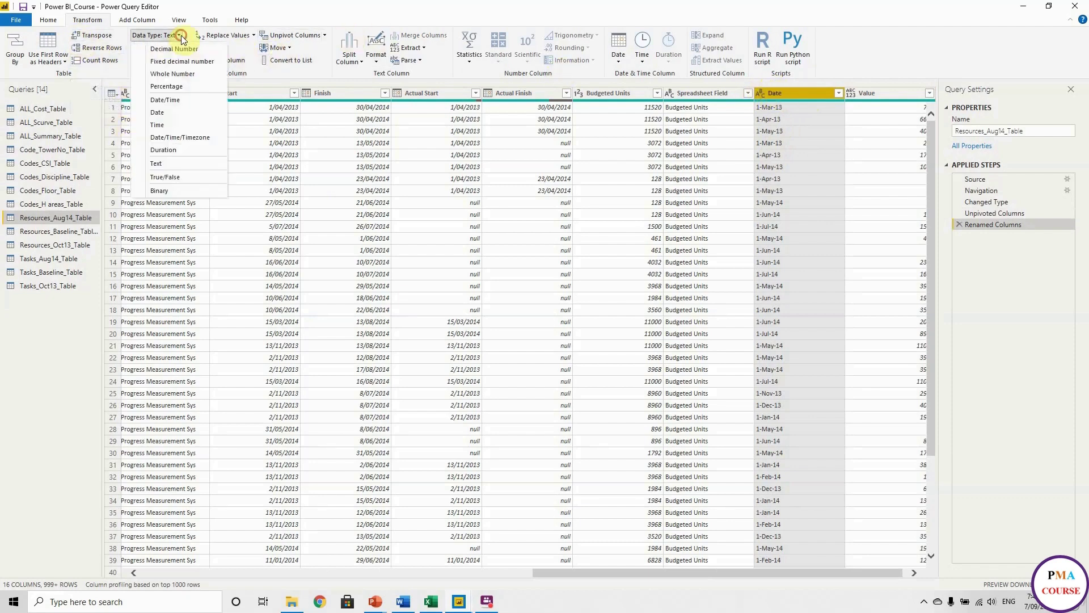
left_click(172, 113)
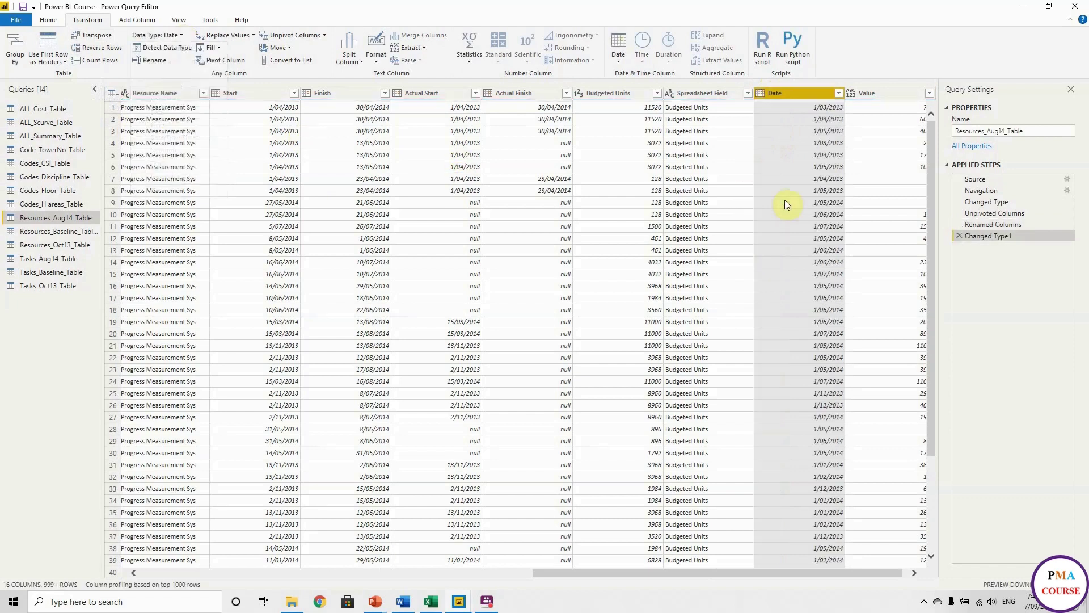
Make the Value column a Decimal Number and rename it Aug14 Budget
left_click(876, 94)
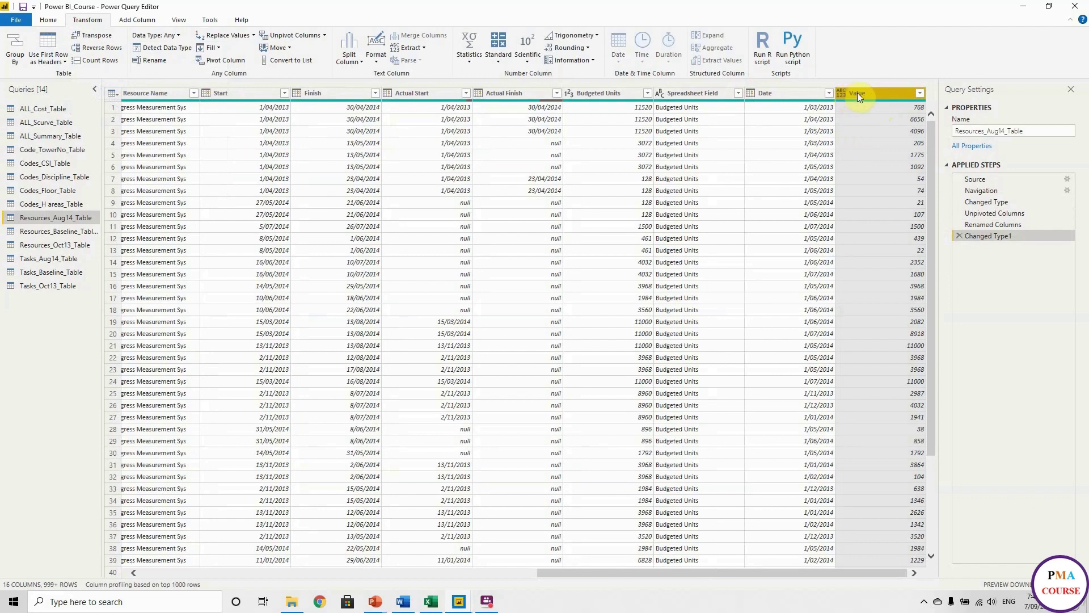
left_click(178, 36)
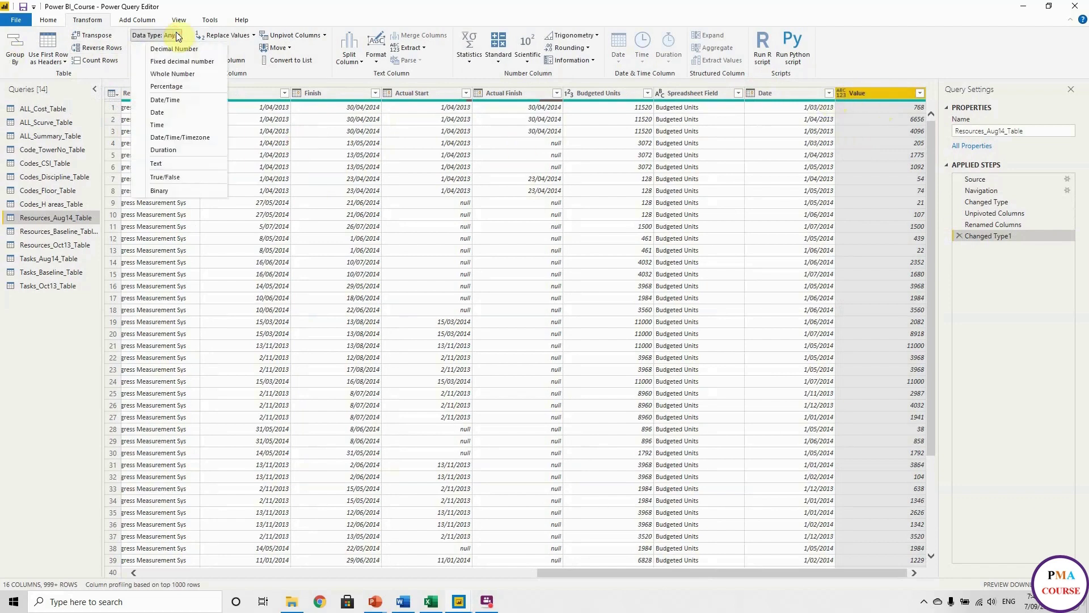
left_click(174, 49)
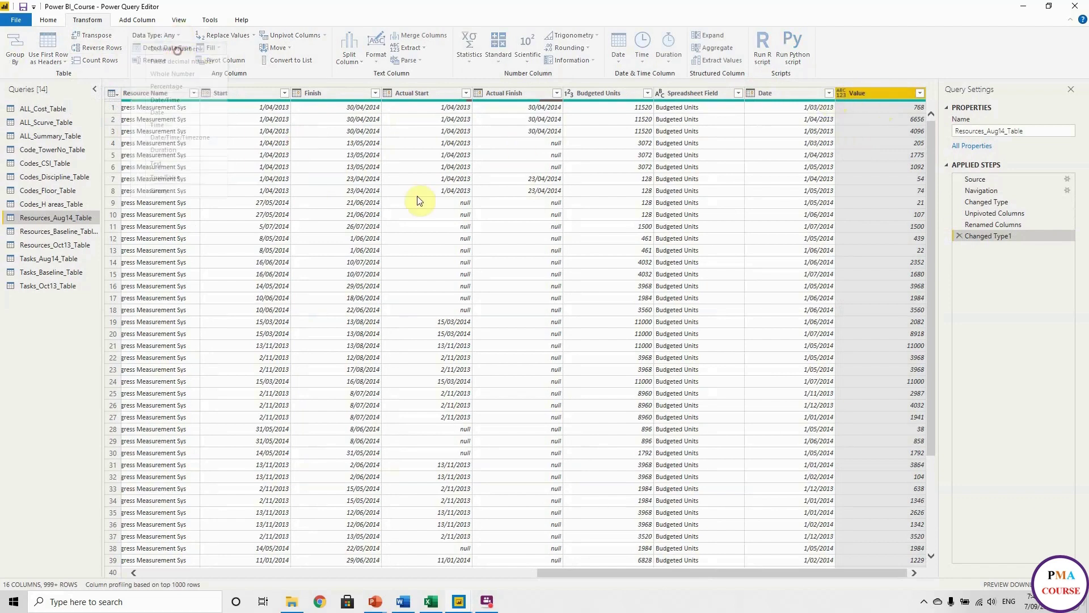
double_click(873, 94)
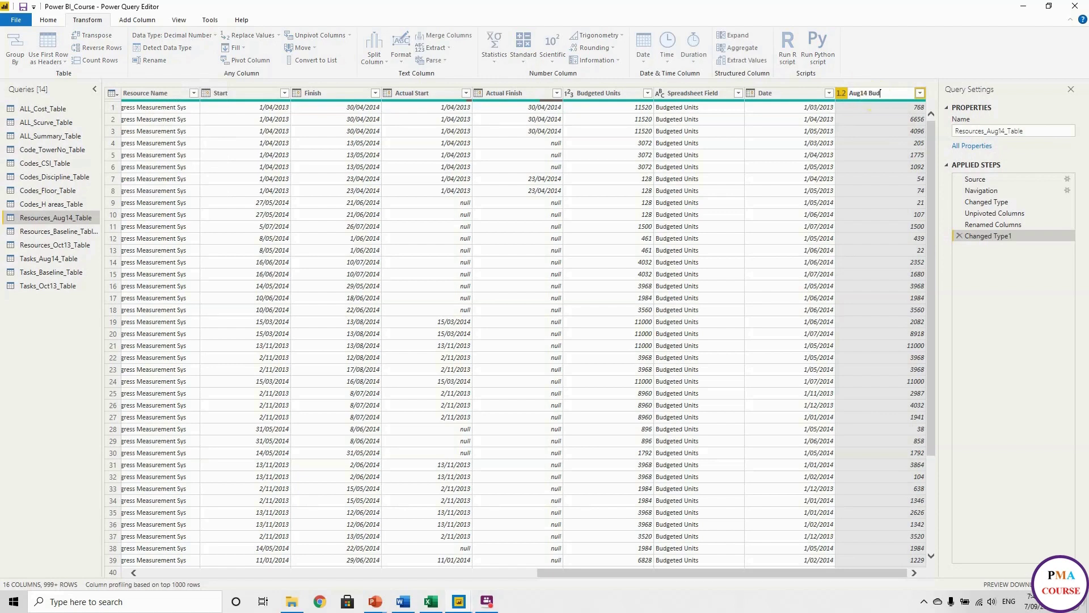
key("Return")
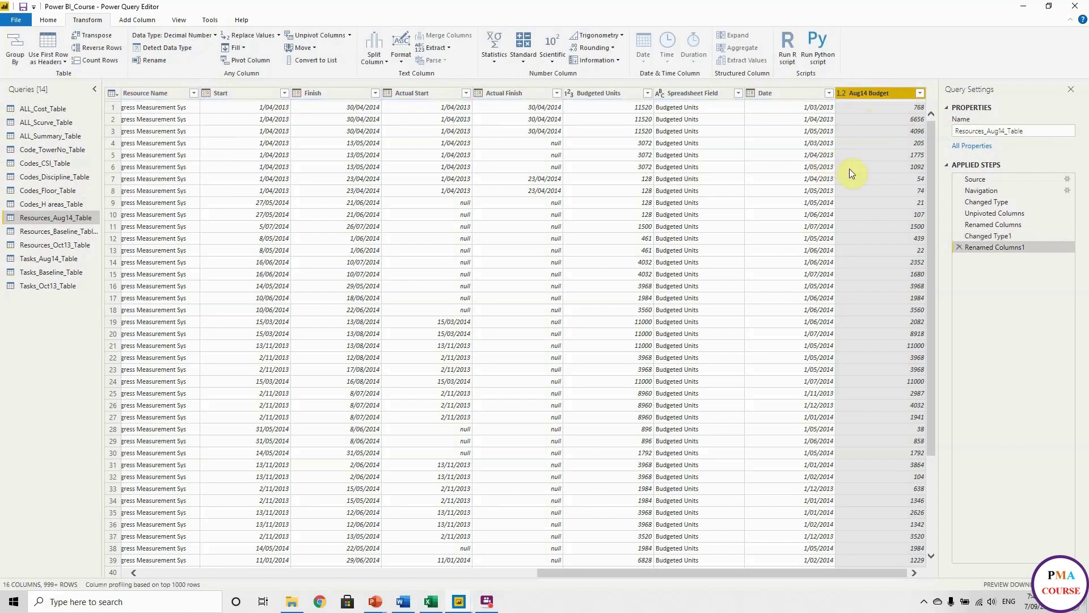
left_click(786, 132)
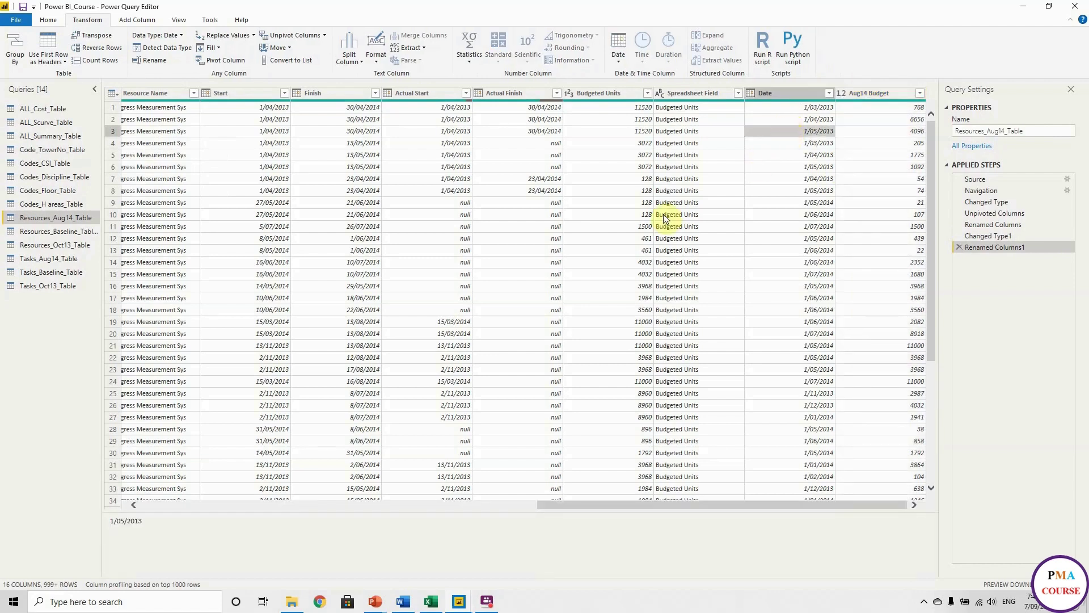
In Excel, scroll back to column C and select cell C4 holding activity ID A49660
left_click(432, 602)
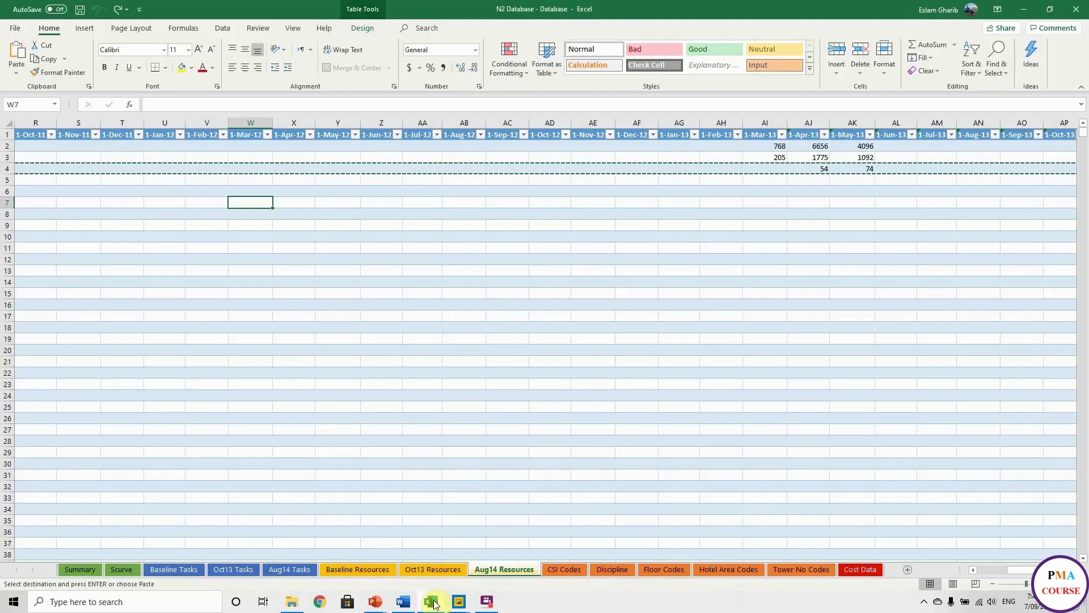
left_click_drag(1021, 569, 845, 571)
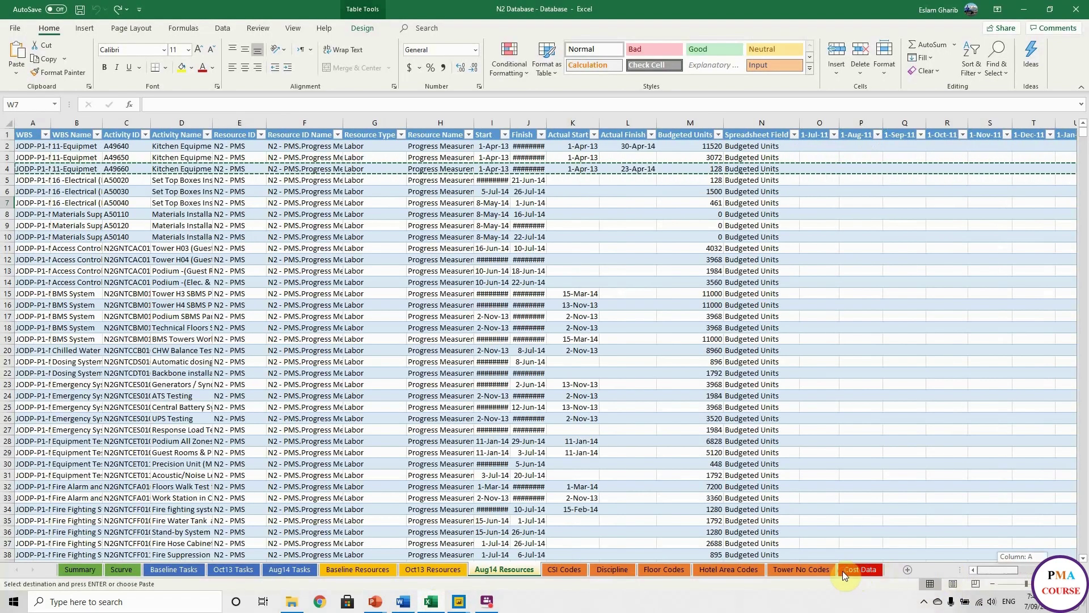
left_click(111, 169)
double_click(168, 104)
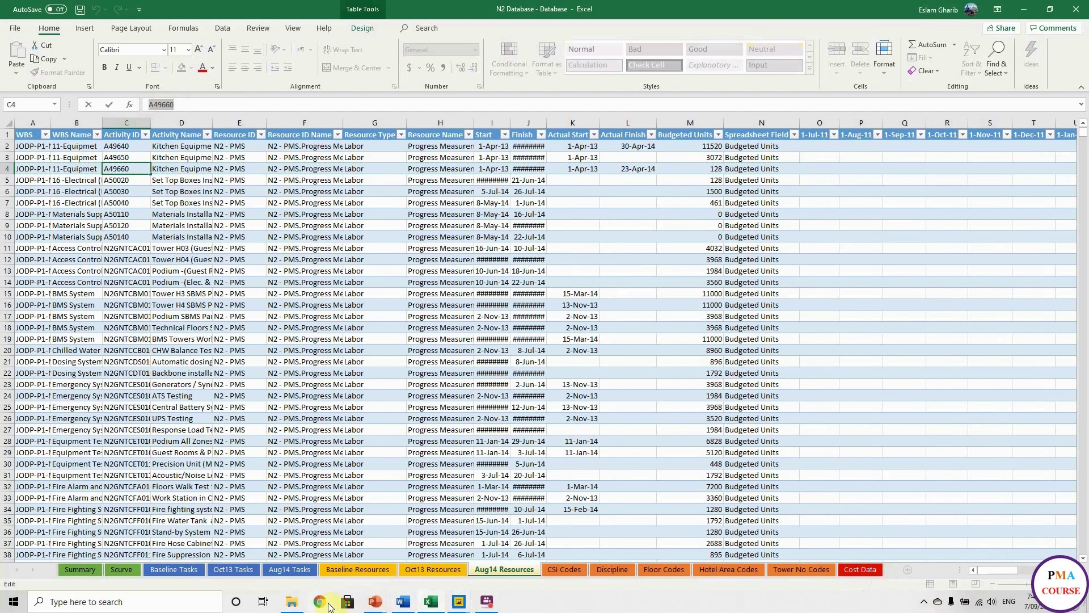
Filter Resources_Aug14_Table to Activity ID A49660, leaving two rows (54 and 74)
mouse_move(459, 601)
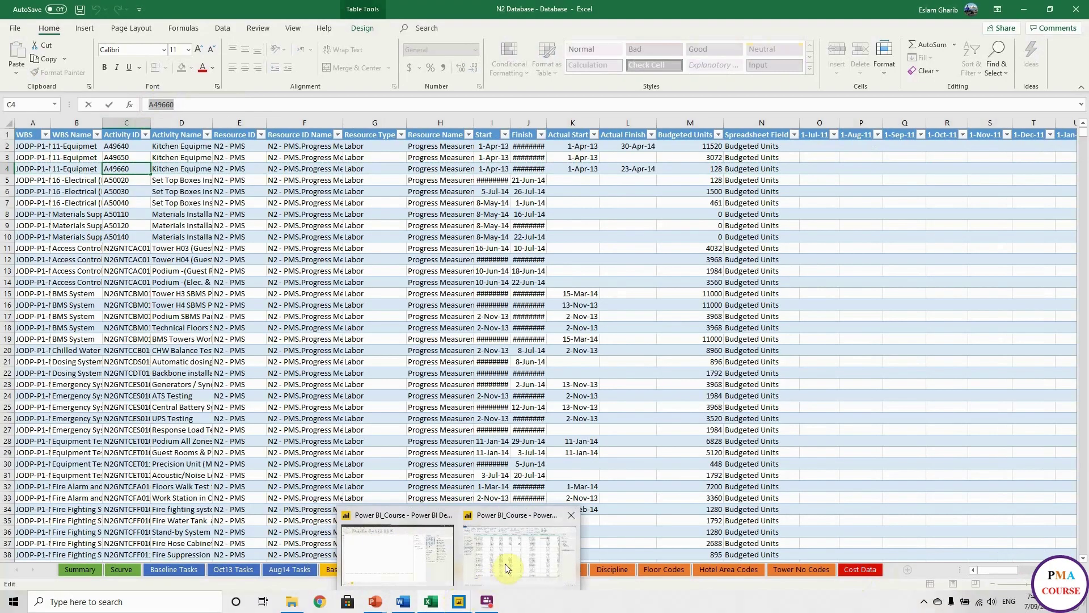
left_click(507, 568)
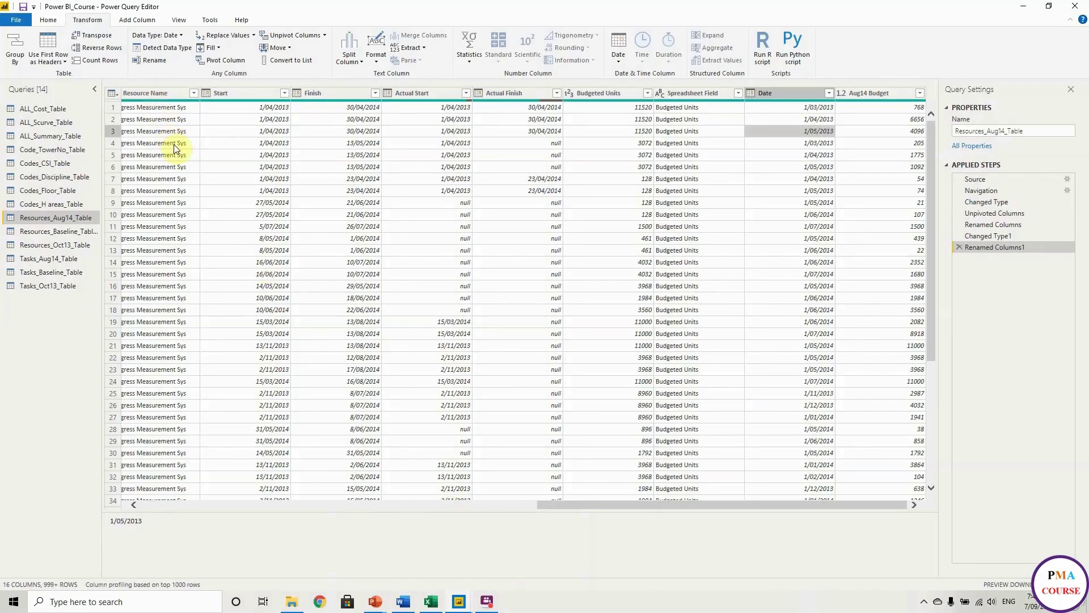
left_click_drag(665, 505, 219, 517)
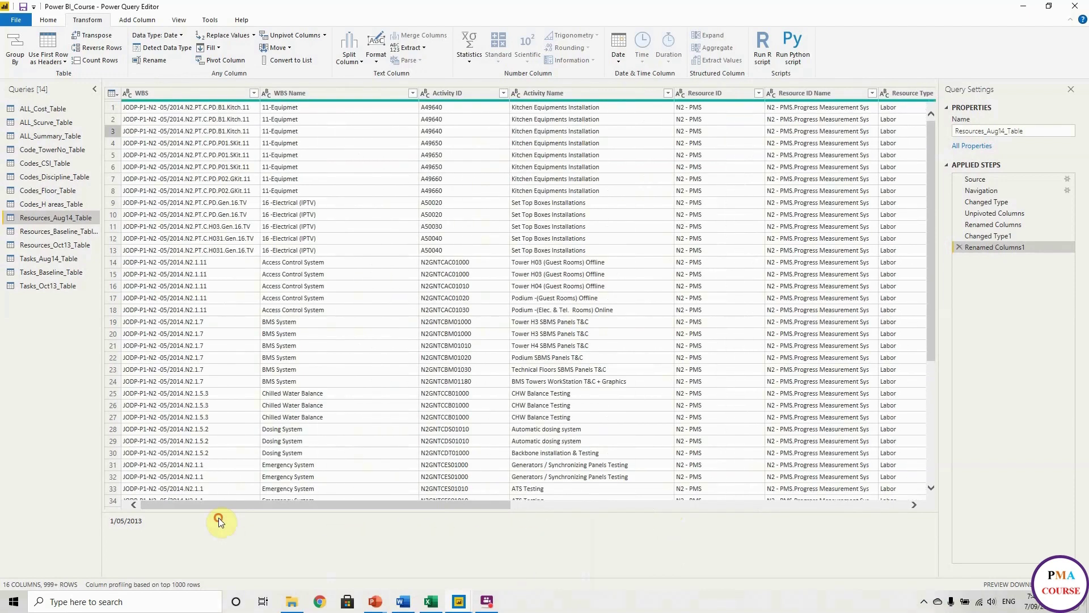
left_click(503, 92)
left_click(392, 195)
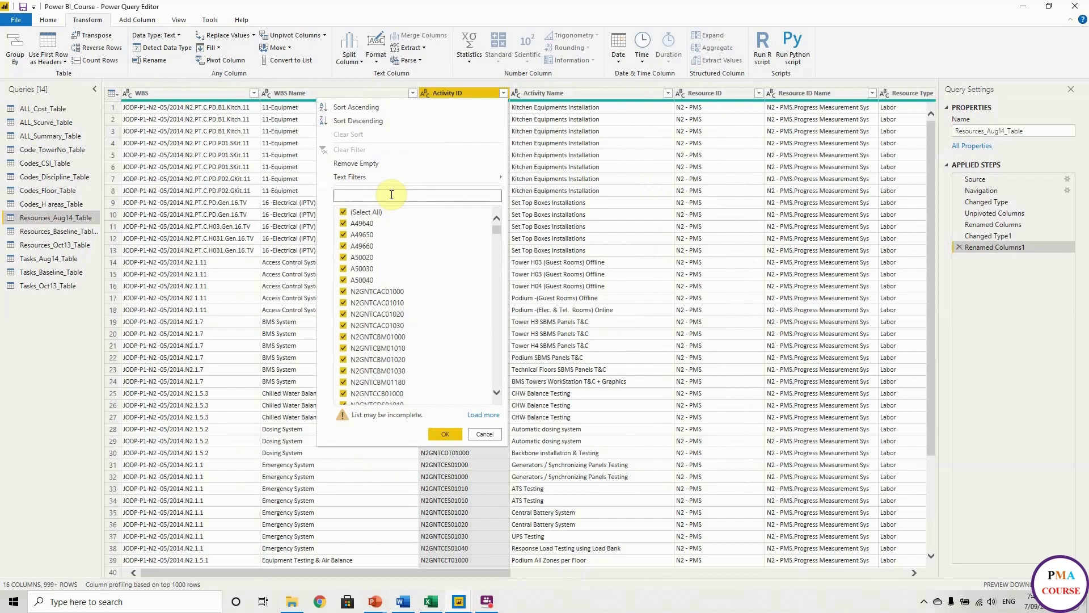
type("A49660")
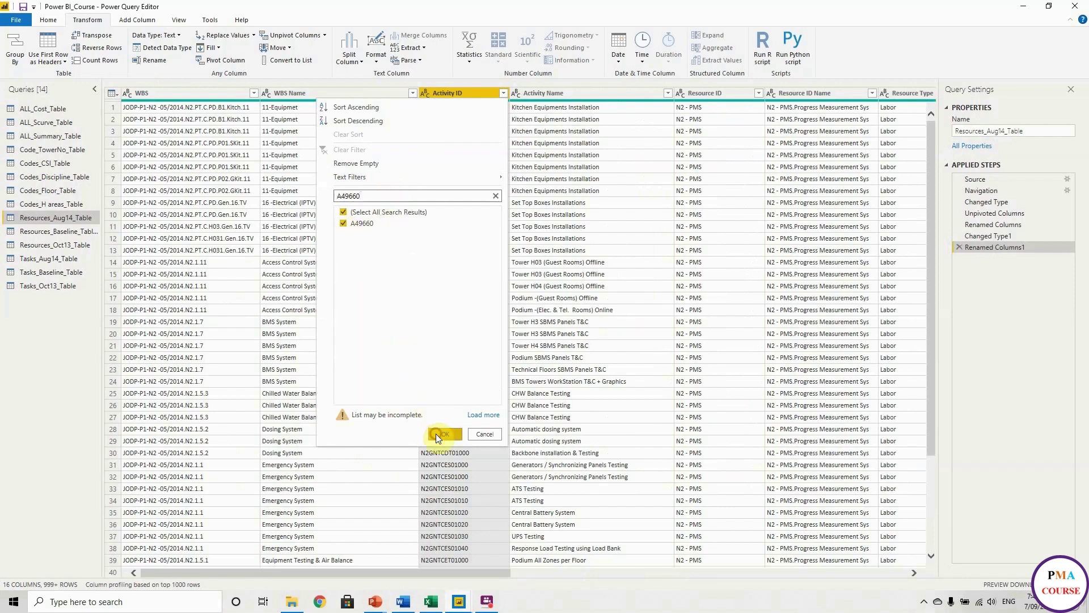
left_click(437, 434)
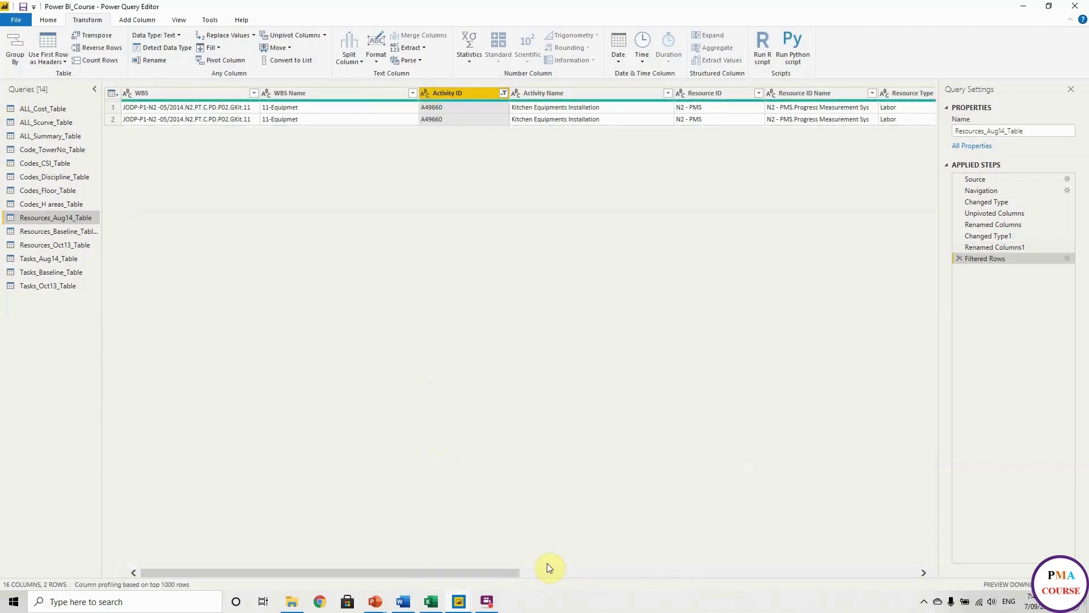
left_click_drag(481, 573, 973, 571)
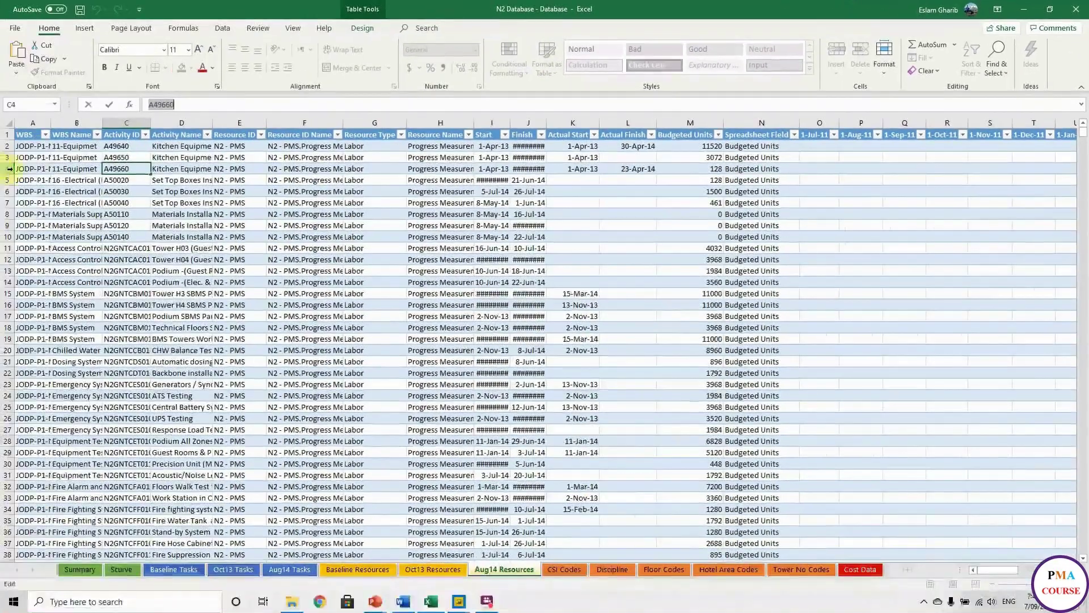
Select row 4 in the Excel Aug14 Resources sheet, then bring the Power BI Desktop report forward
left_click(11, 168)
left_click_drag(994, 567, 1039, 568)
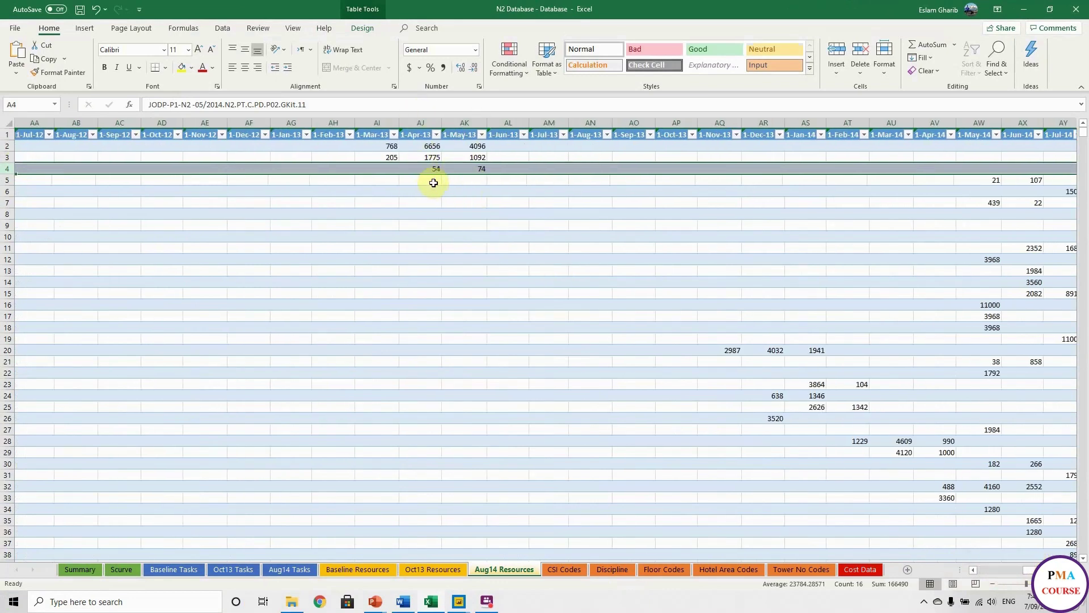
left_click(497, 608)
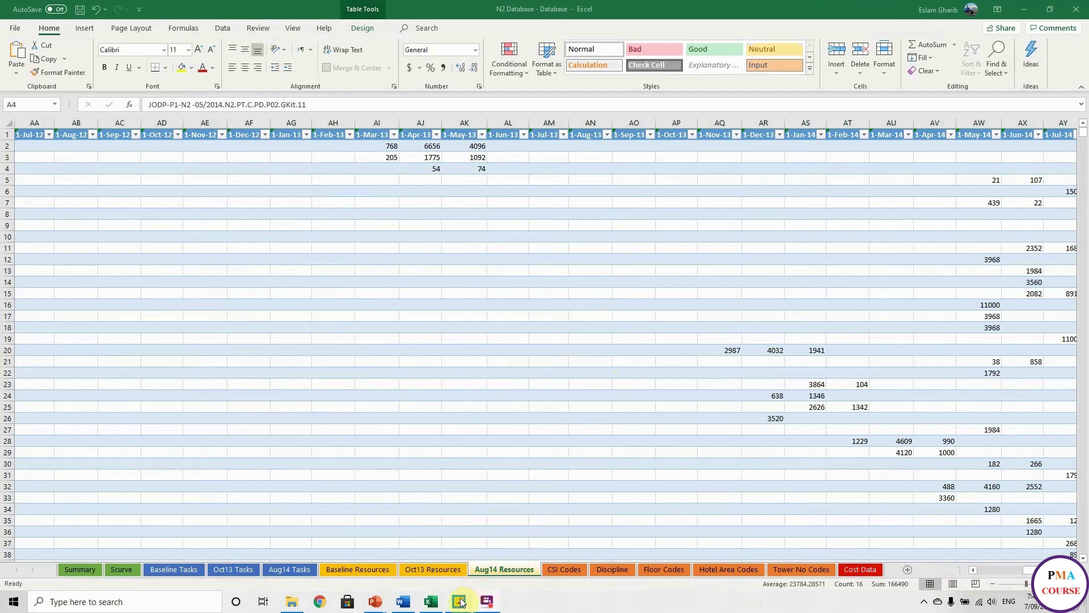
mouse_move(459, 602)
left_click(428, 554)
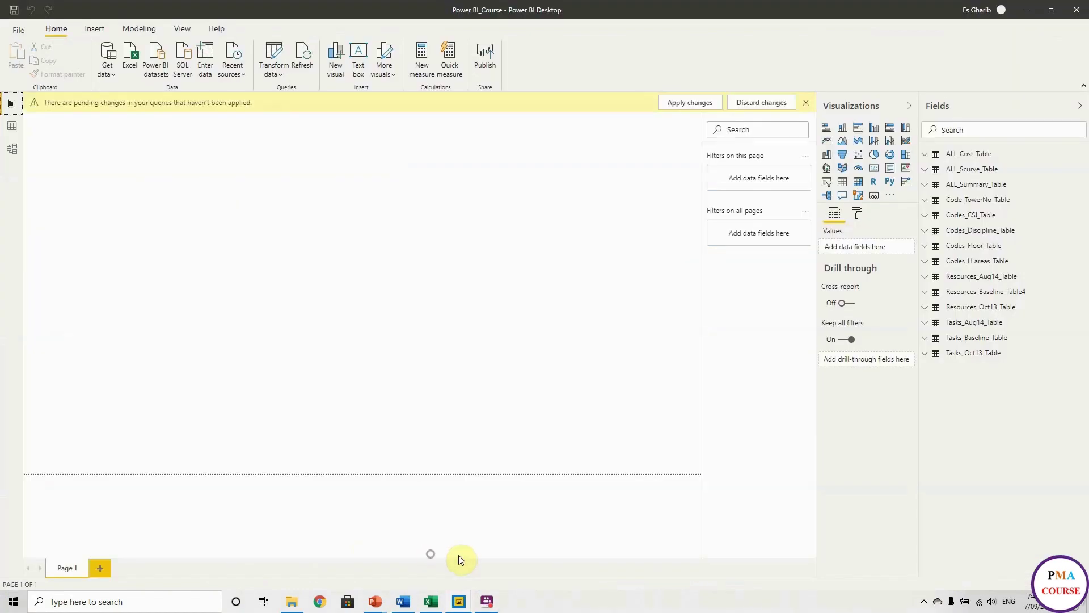
In Resources_Baseline_Table, unpivot the month columns 1-Mar-11 through 1-May-14 into rows
left_click(506, 561)
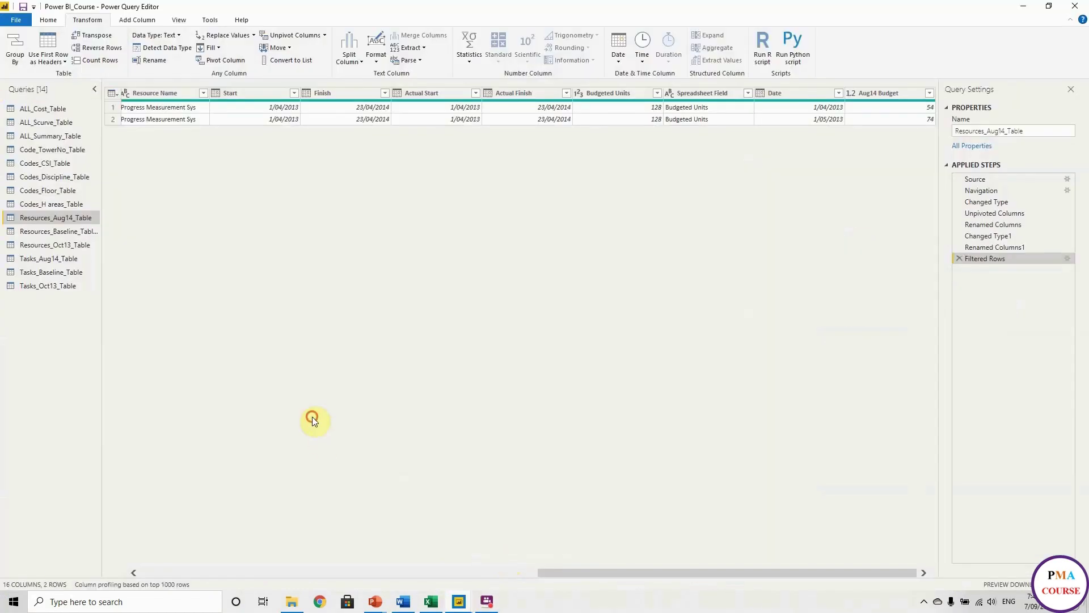
left_click(45, 231)
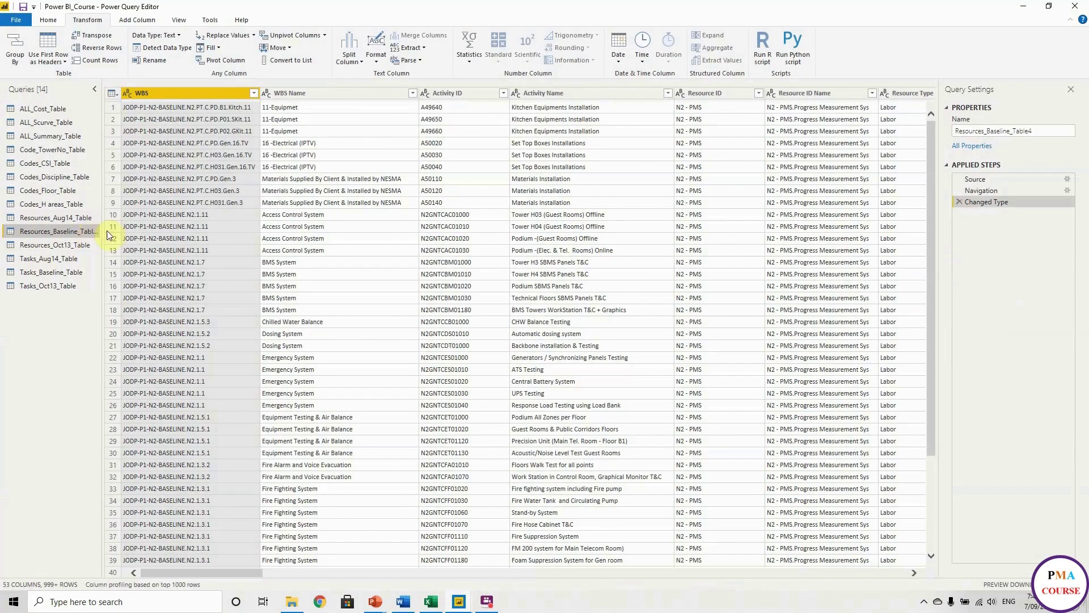
left_click_drag(255, 578, 474, 538)
left_click(714, 94)
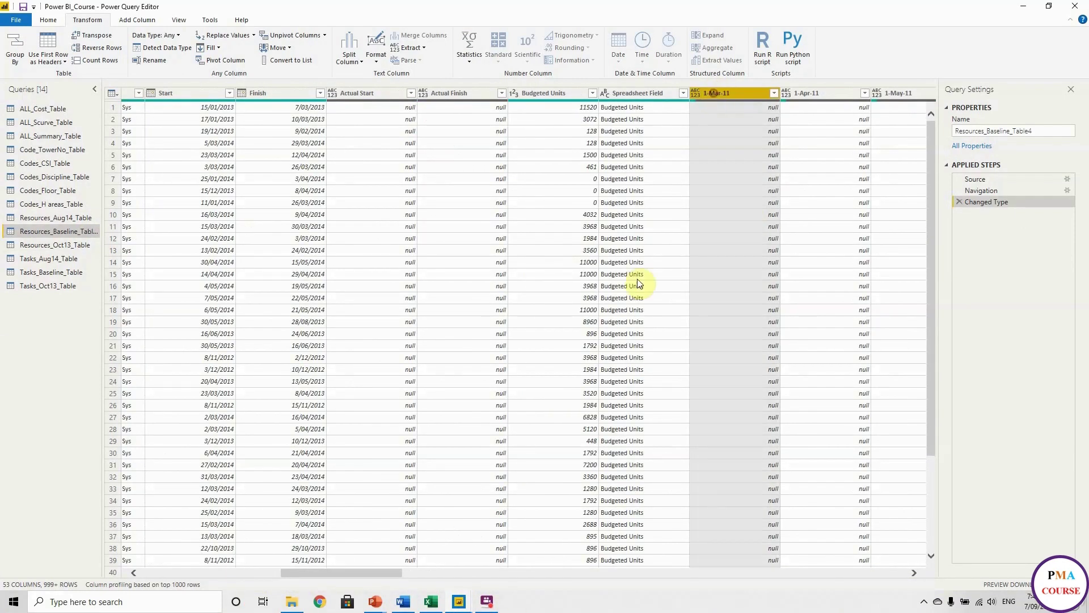
left_click_drag(367, 572, 894, 573)
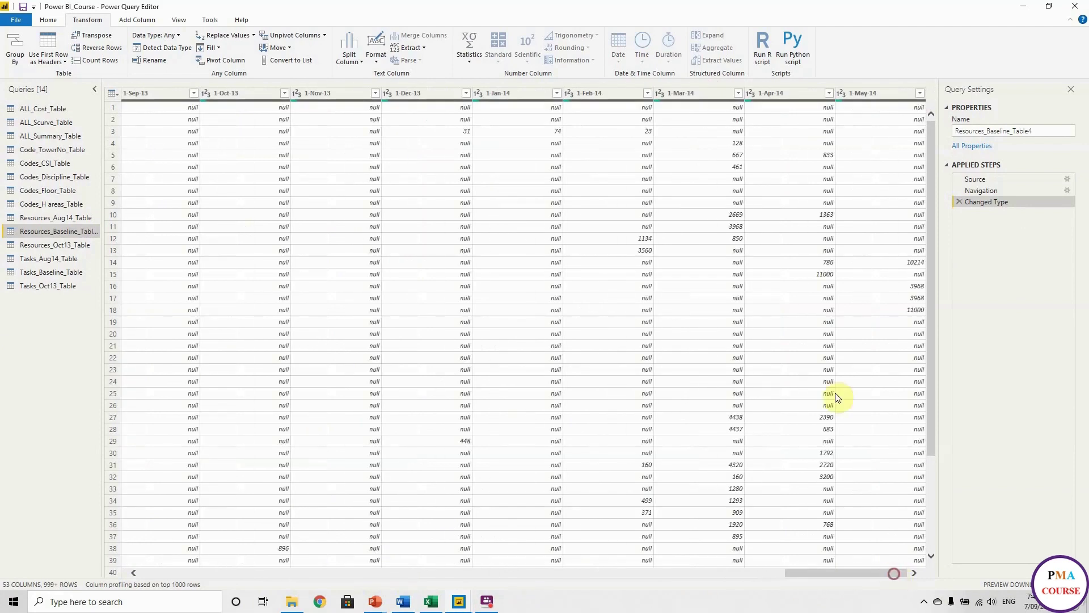
left_click(892, 99, "shift")
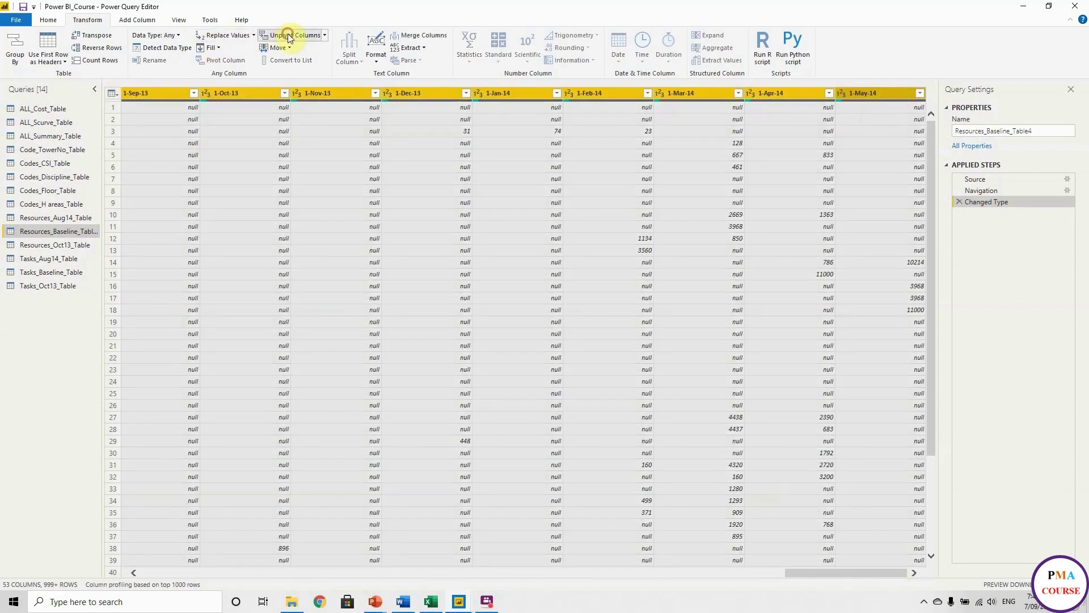
left_click(289, 35)
Rename the Attribute and Value columns to Date and 00Baseline Budget
double_click(804, 94)
type("Date")
key("Return")
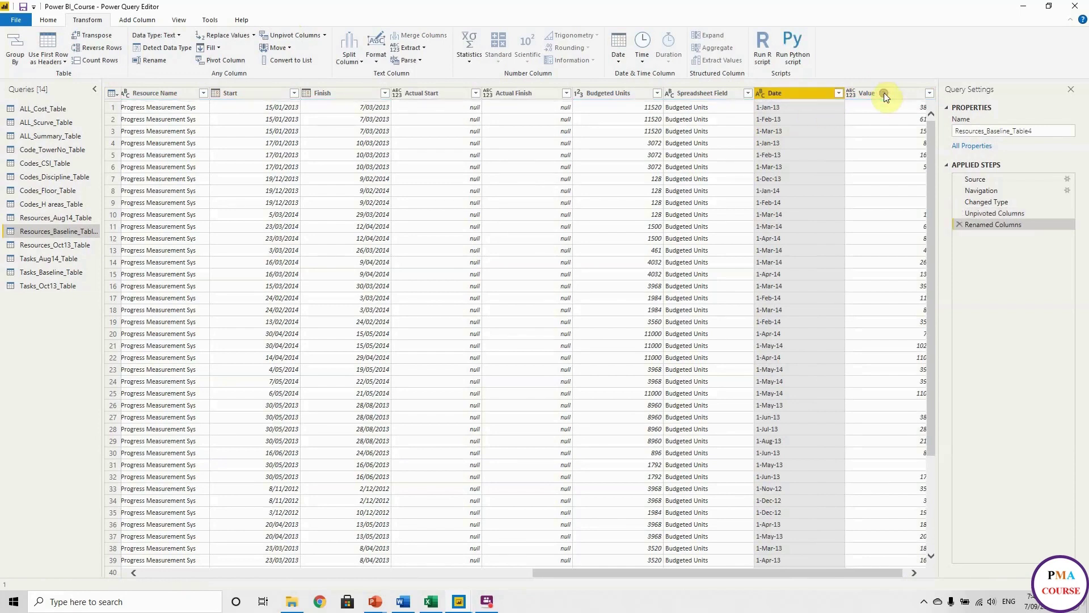
double_click(884, 93)
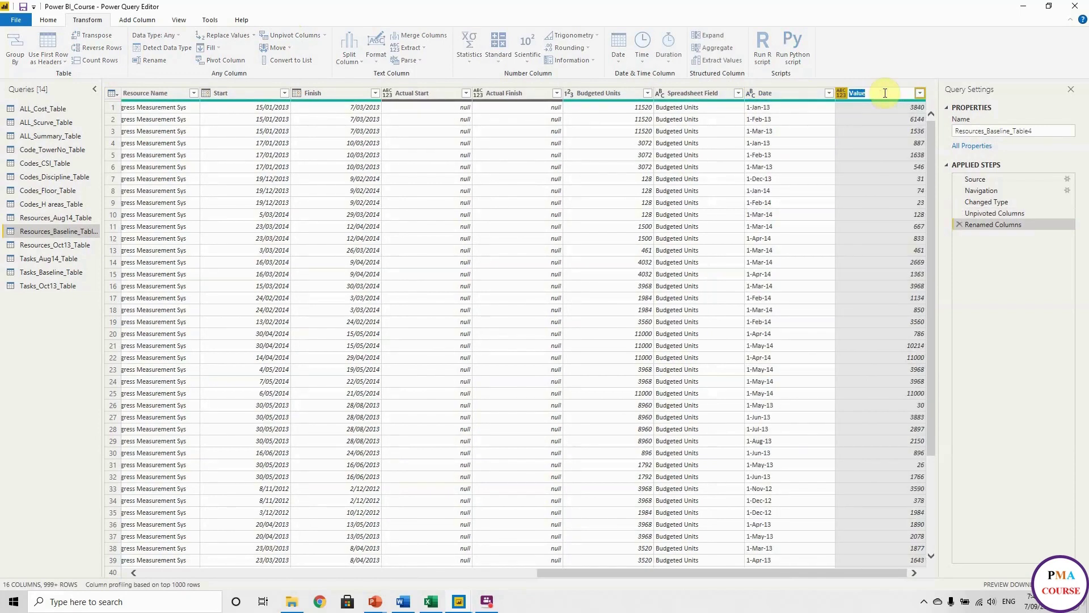
type("00Baseline Budget")
key("Return")
Set Date to the Date type and 00Baseline Budget to Decimal Number
left_click(802, 92)
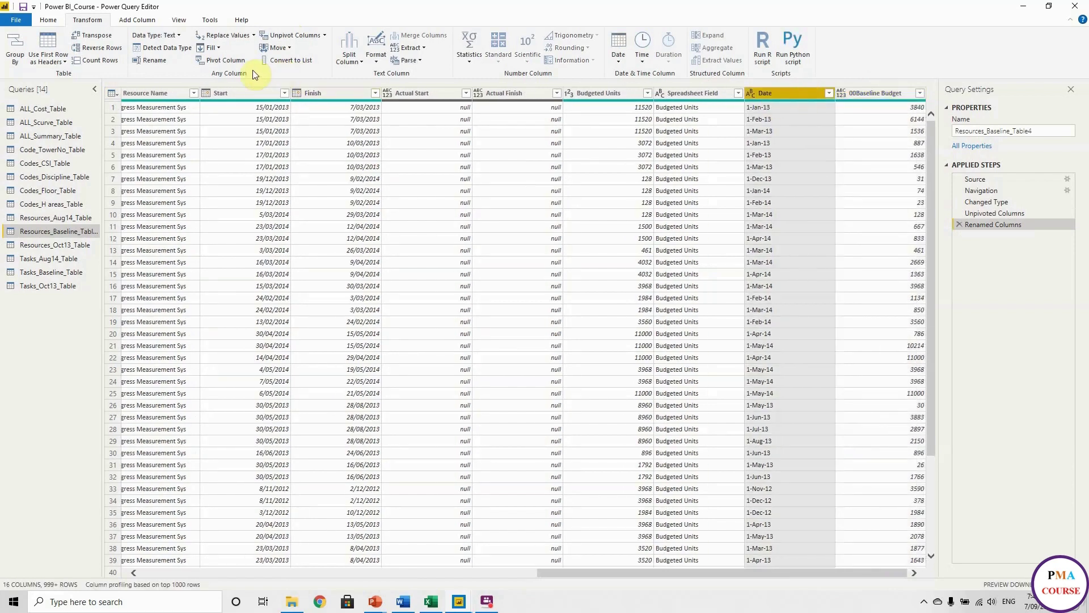
left_click(180, 37)
left_click(173, 113)
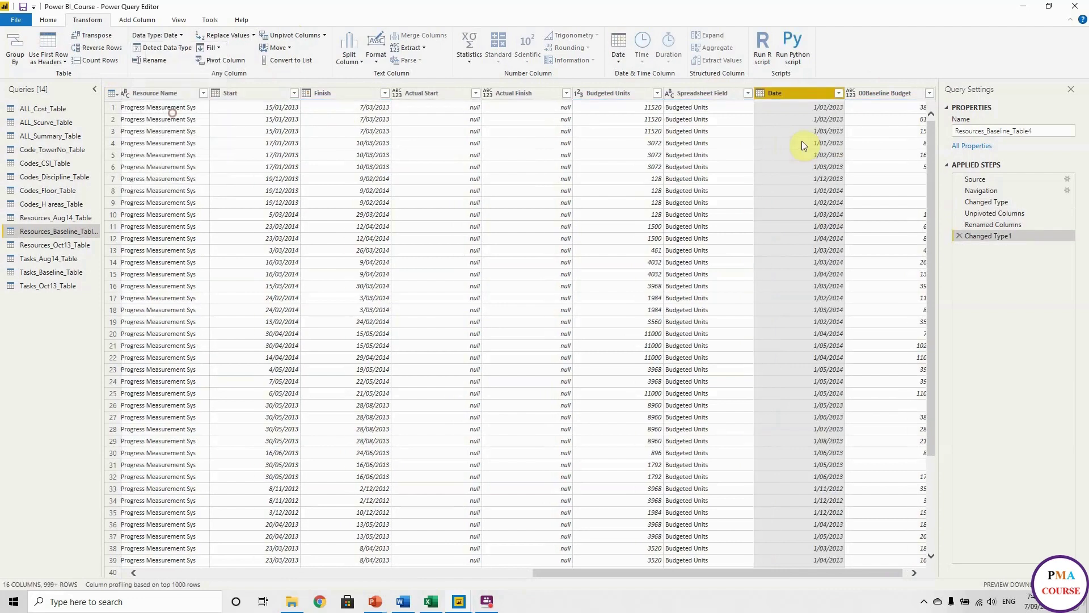
left_click(863, 98)
left_click(154, 35)
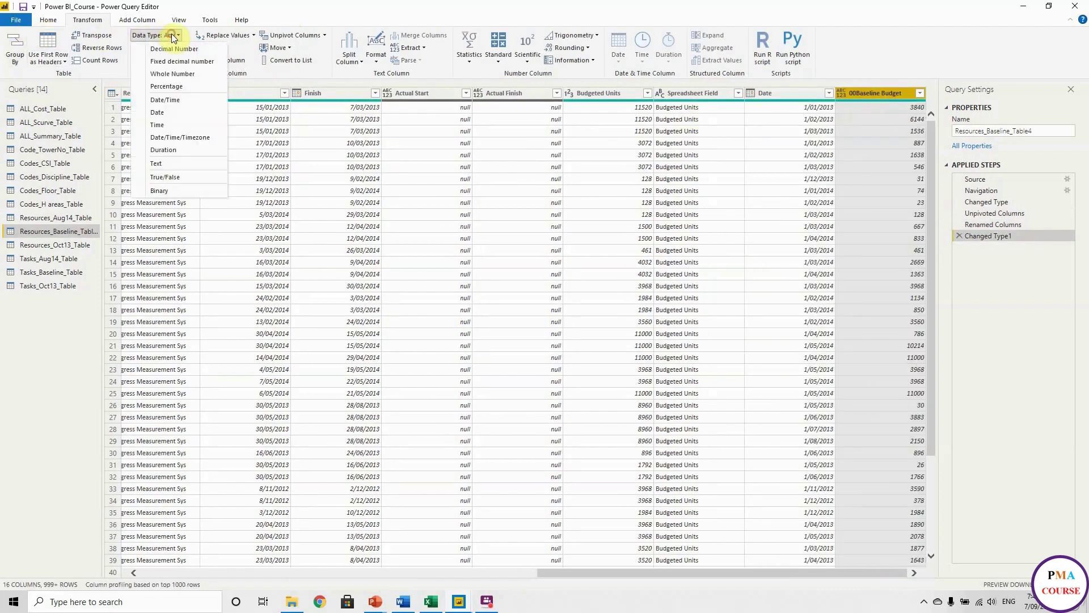
left_click(179, 49)
left_click(56, 217)
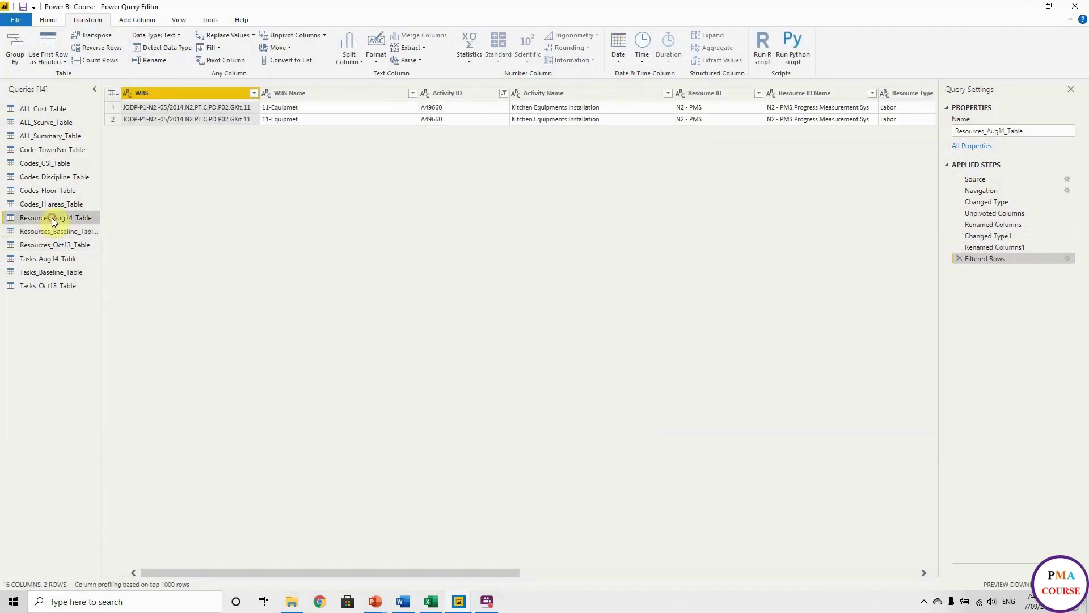
In Resources_Oct13_Table, unpivot the month columns 1-Mar-11 through 1-May-14 into rows
left_click(254, 93)
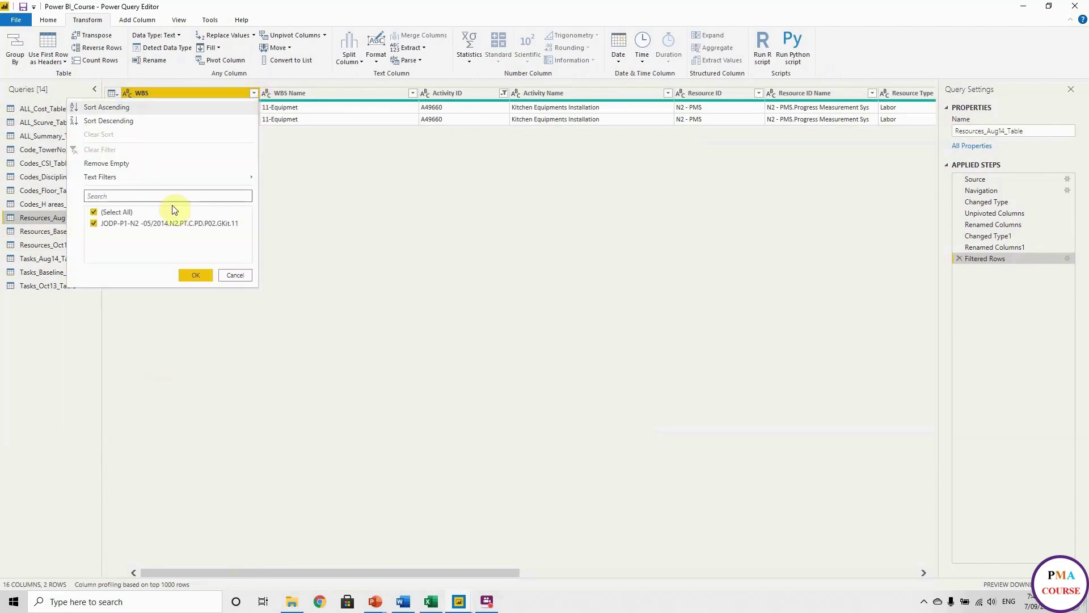
left_click(227, 275)
left_click(73, 245)
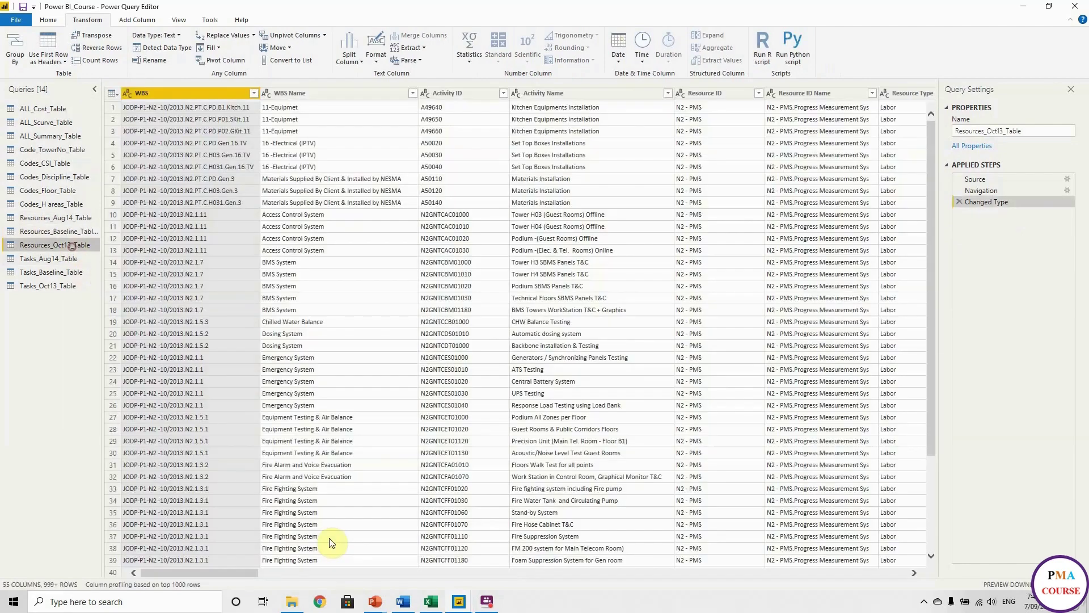
left_click_drag(181, 568, 912, 552)
left_click(470, 101)
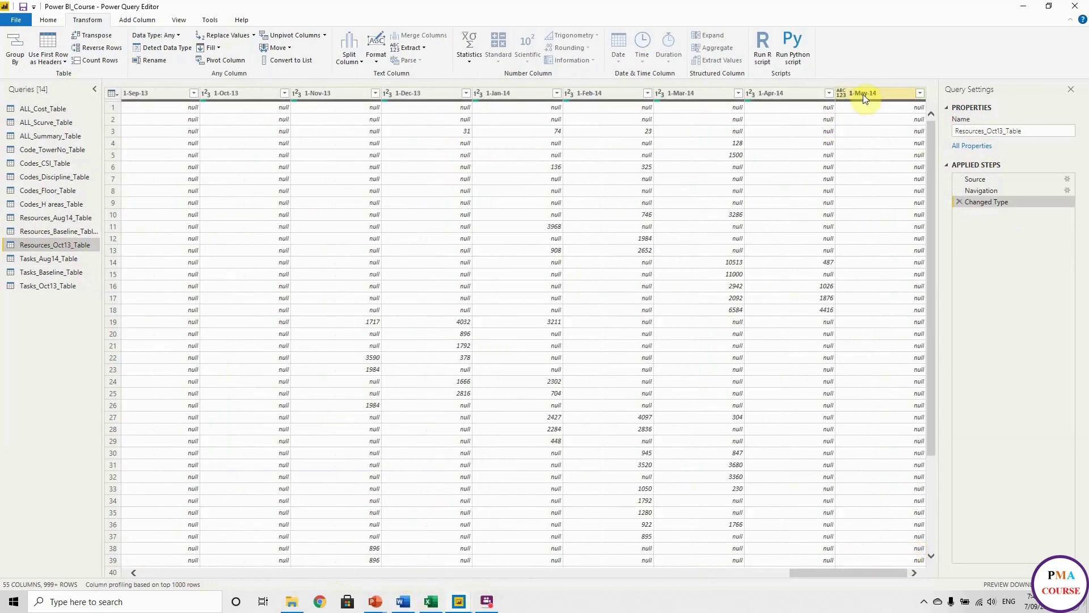
left_click(863, 95, "shift")
left_click(287, 35)
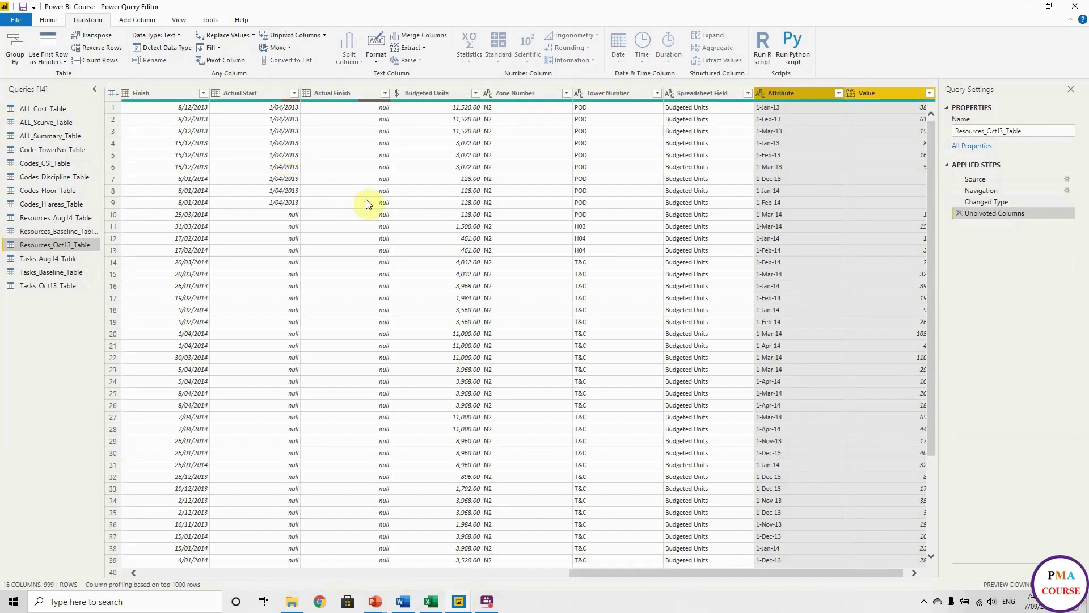
Rename the Attribute and Value columns to Date and Oct13 Budget
double_click(801, 94)
type("Date")
key("Return")
double_click(889, 92)
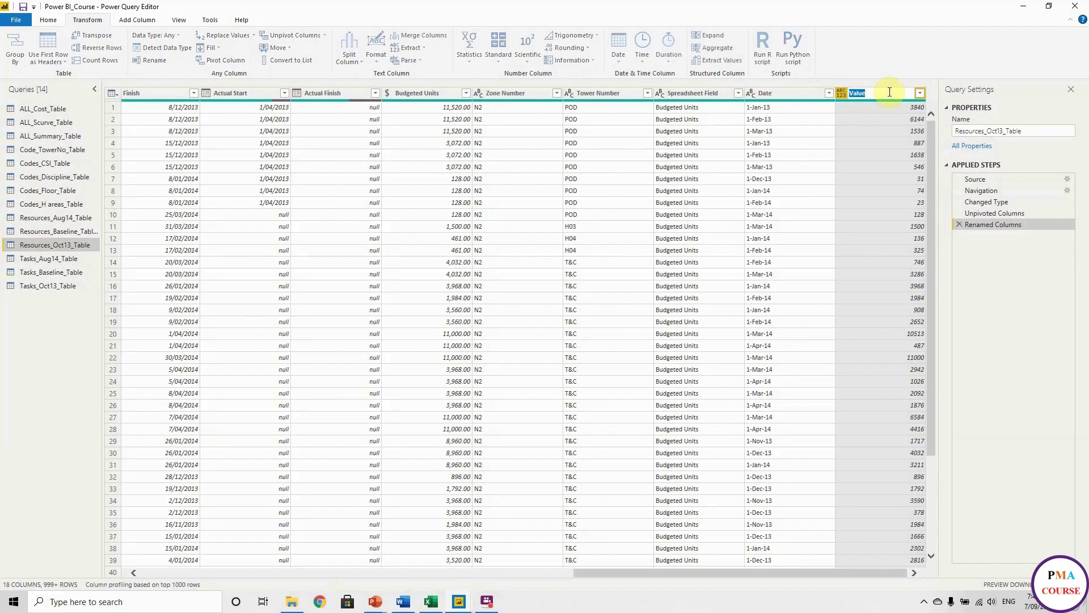
type("Oct13 Budget")
key("Return")
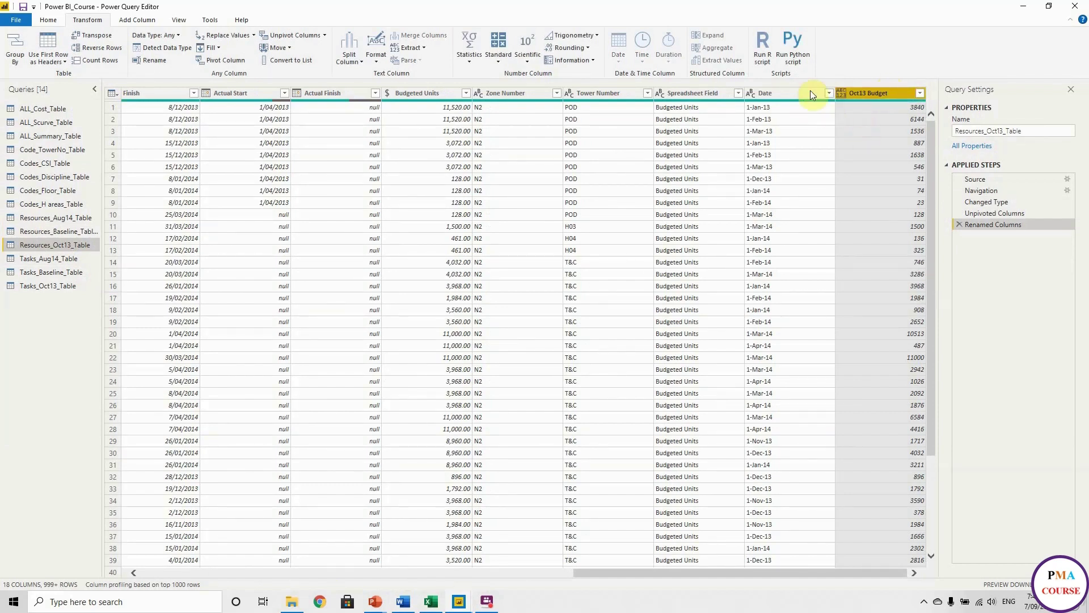
Set Date to the Date type and Oct13 Budget to Decimal Number
left_click(810, 93)
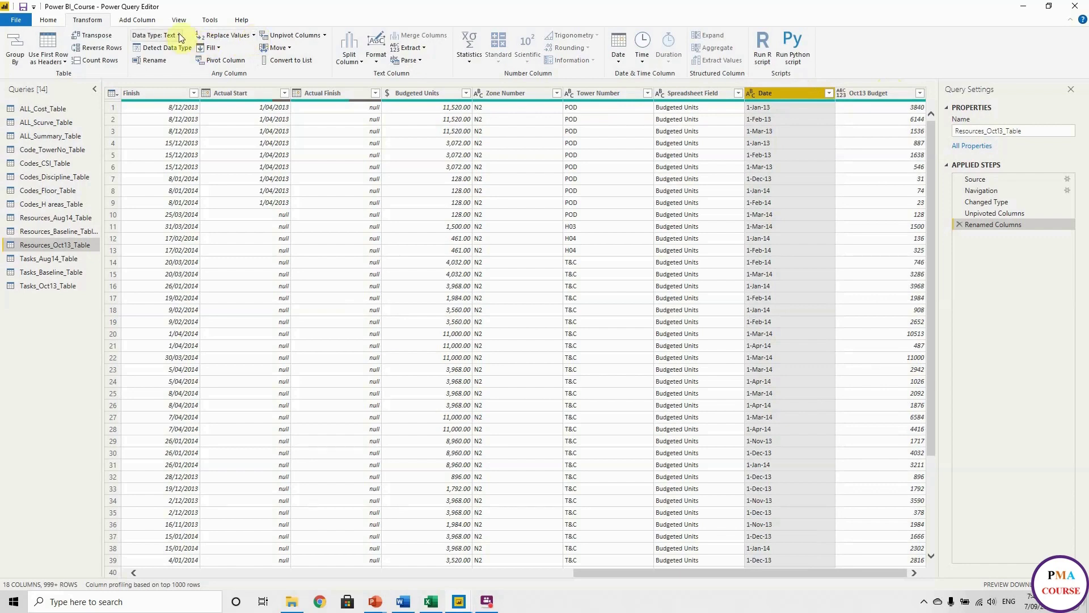
left_click(156, 35)
left_click(174, 112)
left_click(874, 93)
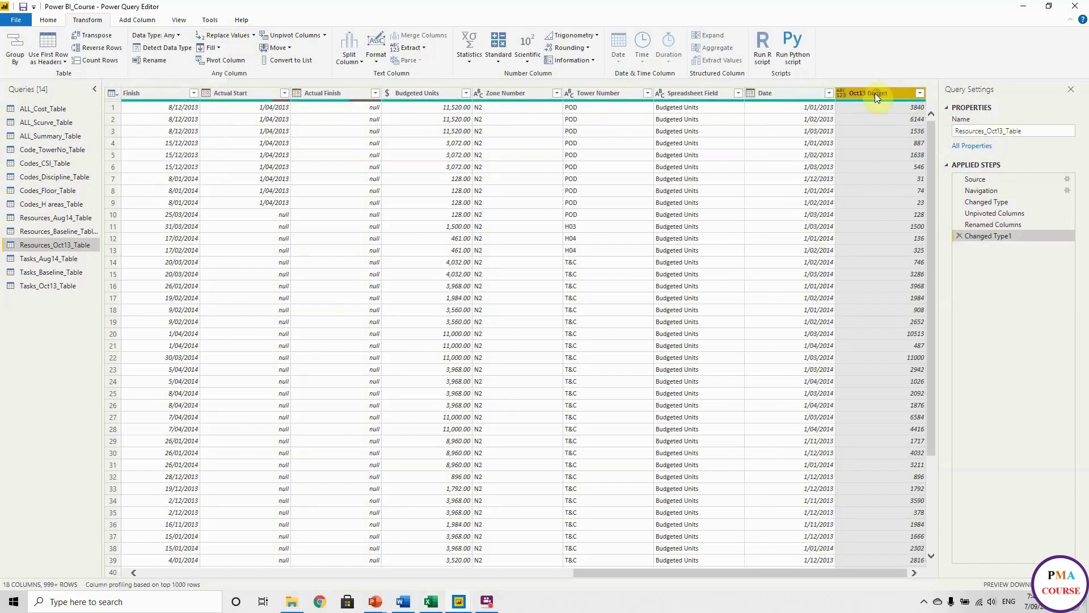
left_click(178, 36)
left_click(177, 48)
left_click(51, 23)
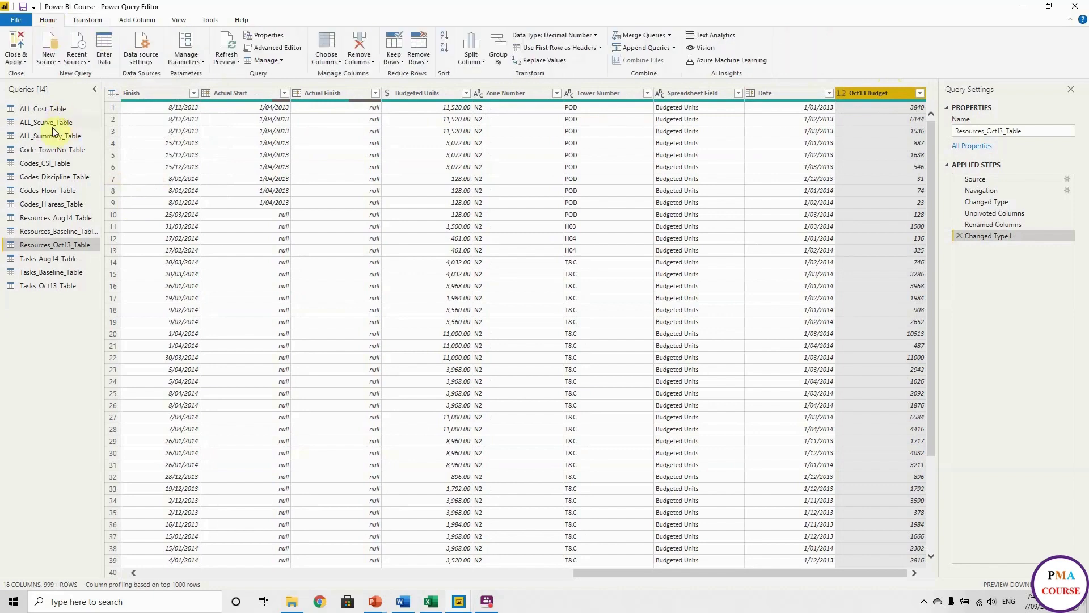
Close the Power Query Editor and apply the pending query changes to the model
left_click(16, 46)
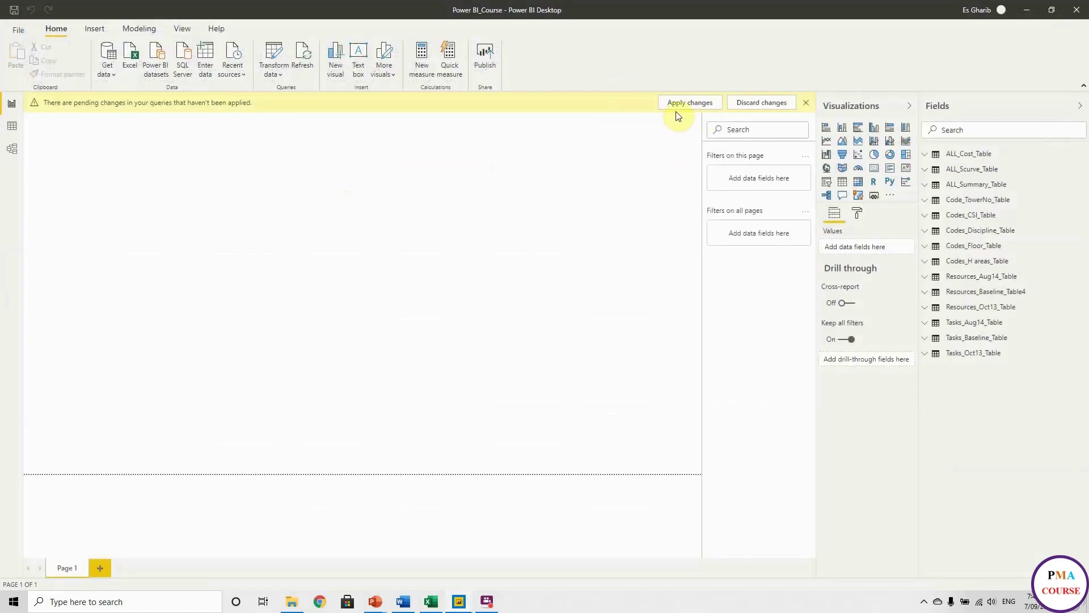
left_click(677, 109)
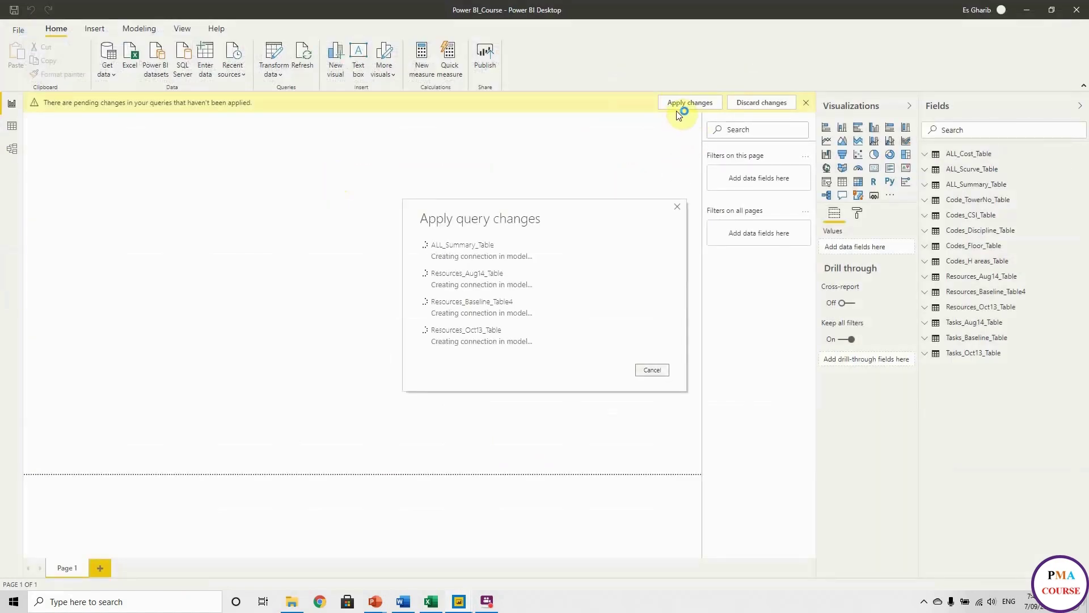